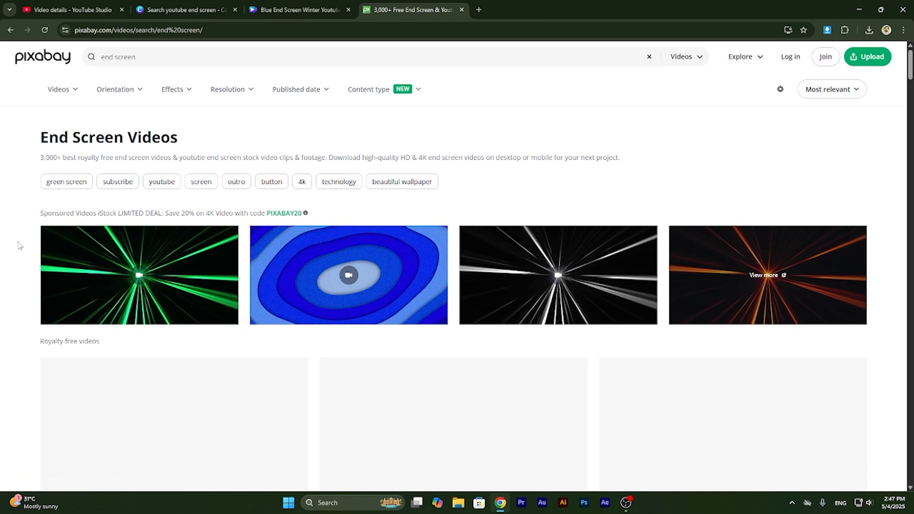
- Look through the Pixabay end screen video results for a suitable YouTube end screen design
scroll(19, 245, down, 5)
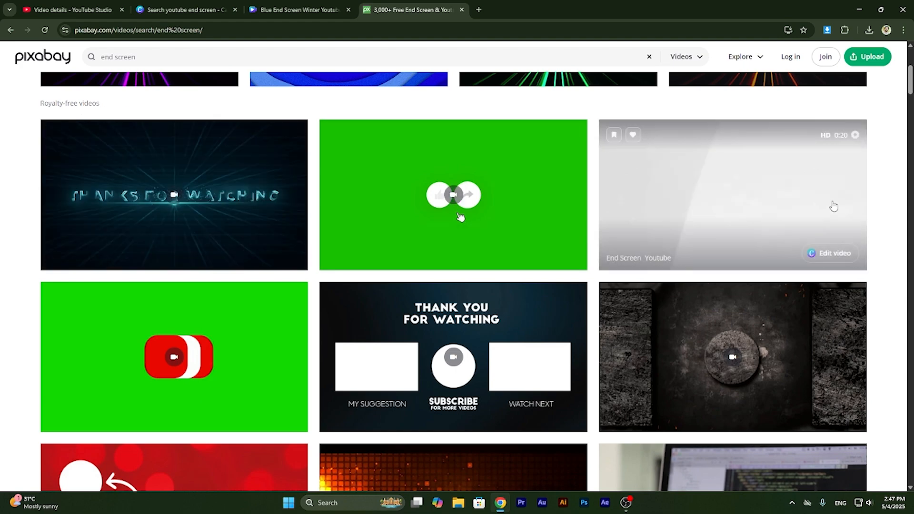
scroll(362, 354, down, 8)
scroll(362, 353, up, 12)
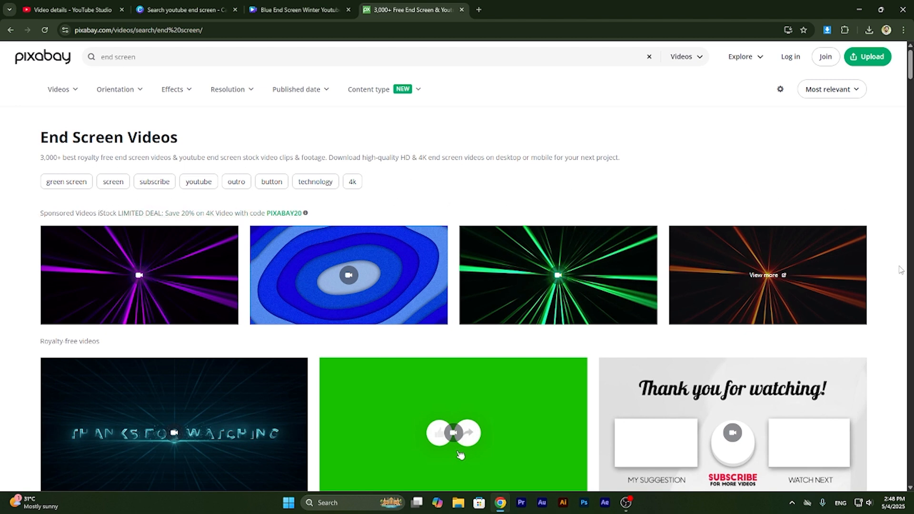
scroll(3, 312, down, 4)
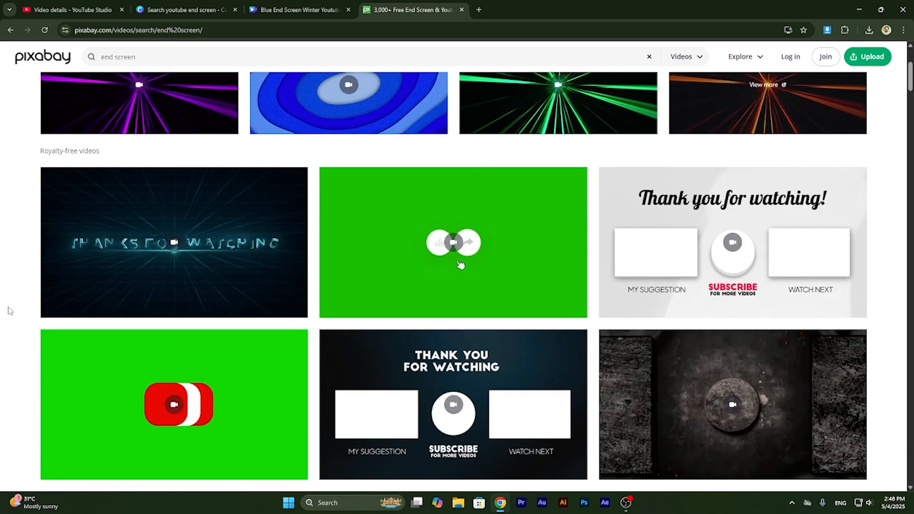
scroll(98, 157, down, 17)
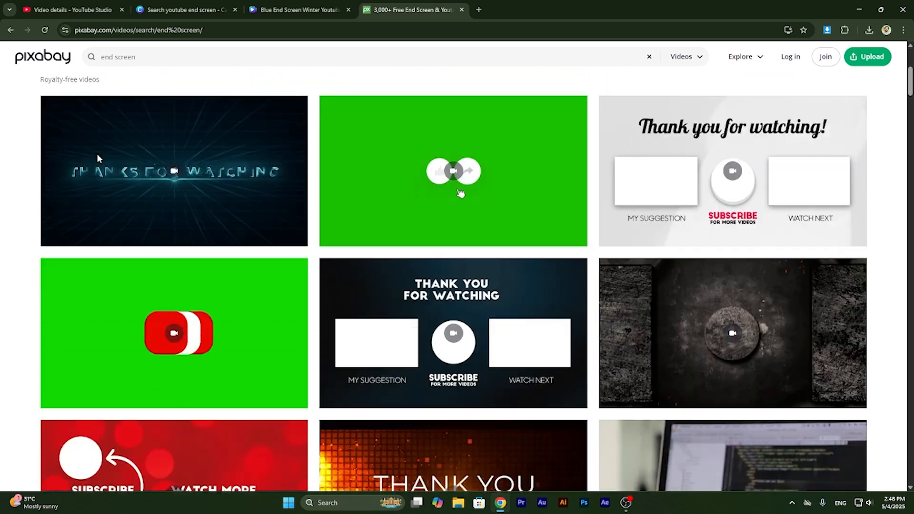
scroll(99, 158, down, 6)
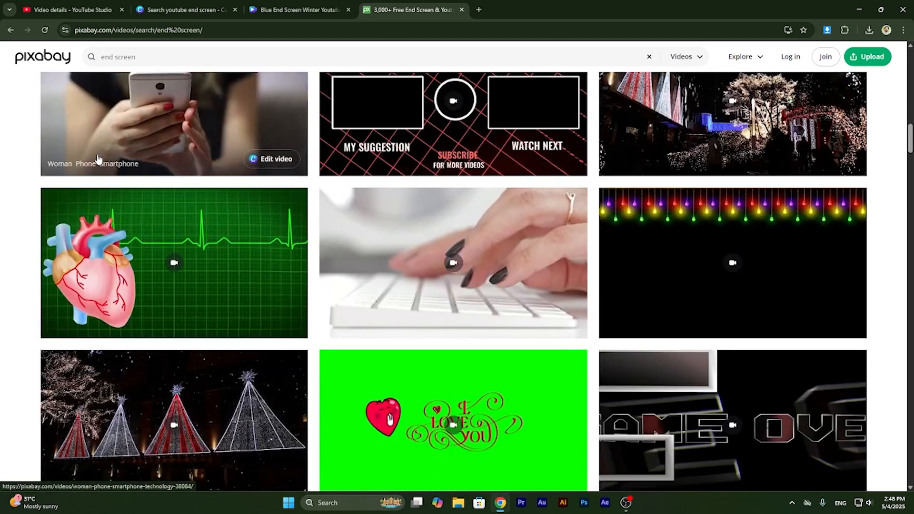
scroll(98, 159, up, 7)
scroll(14, 223, up, 17)
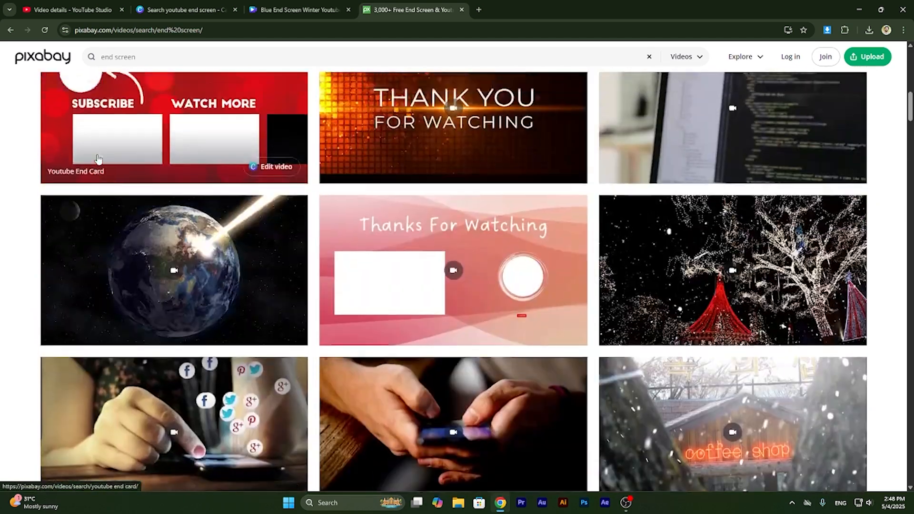
scroll(13, 223, up, 1)
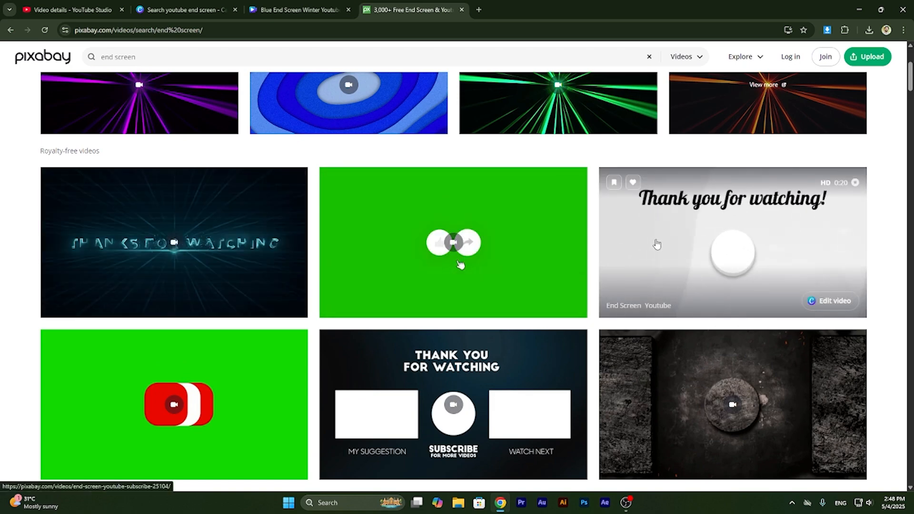
scroll(390, 312, down, 7)
scroll(395, 286, down, 6)
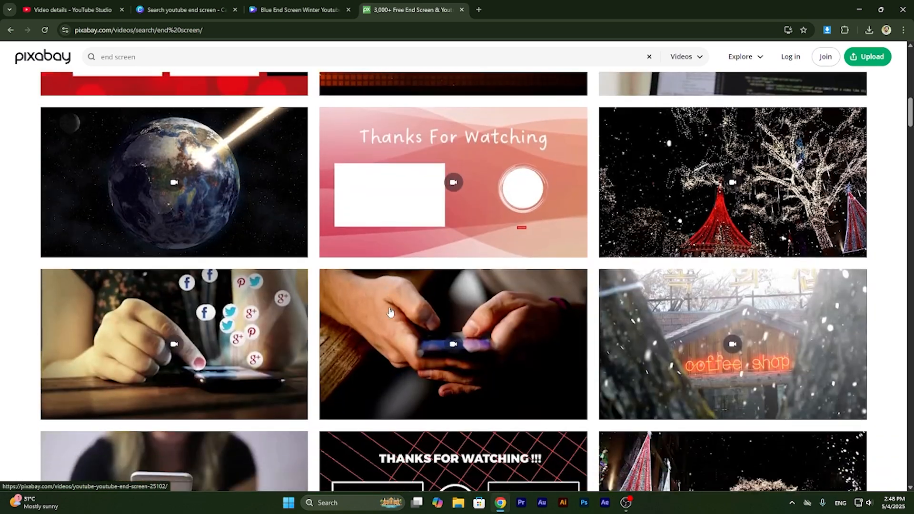
scroll(409, 194, up, 2)
scroll(410, 193, down, 4)
scroll(410, 192, down, 3)
scroll(419, 224, up, 13)
scroll(431, 257, up, 3)
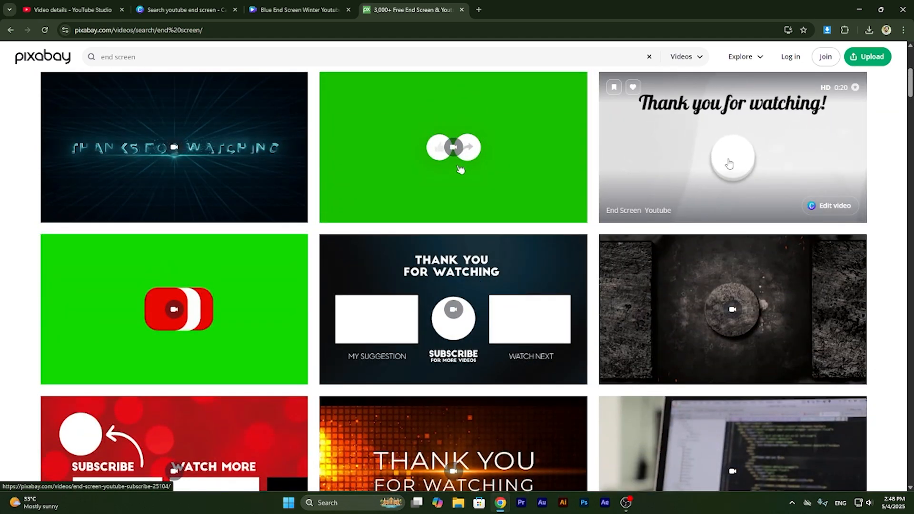
- Open the white "Thank you for watching!" end screen video and download it as a 1280×720 MP4
click(669, 167)
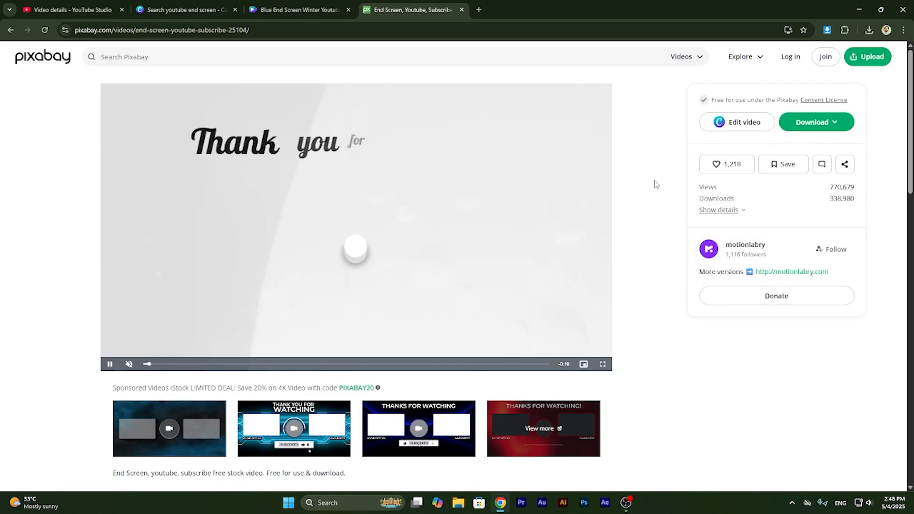
click(837, 125)
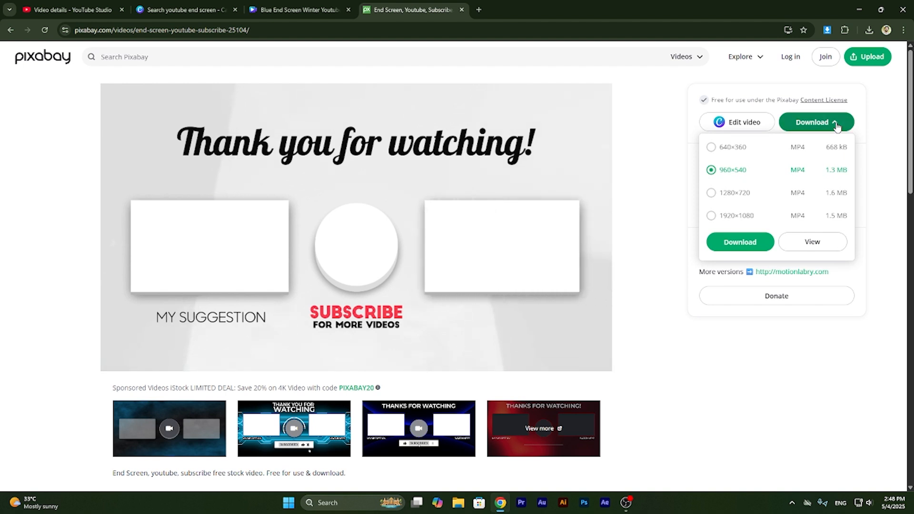
click(711, 216)
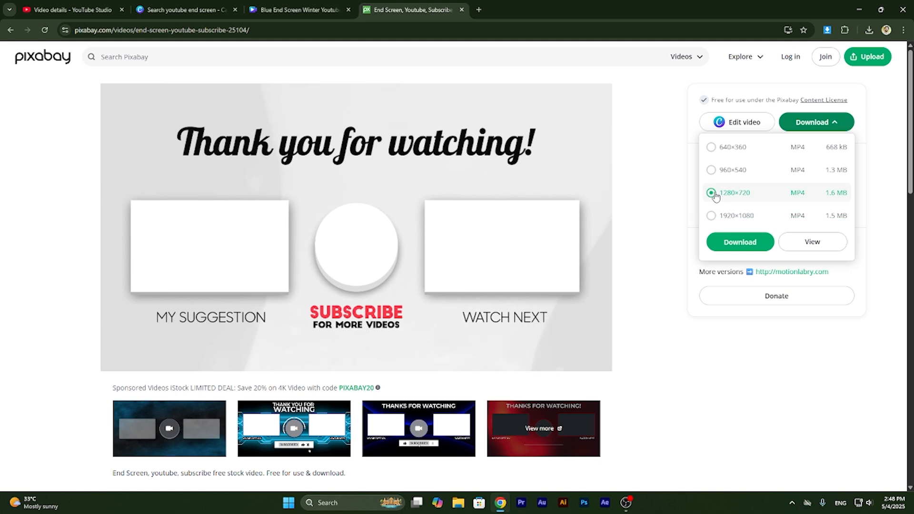
click(739, 242)
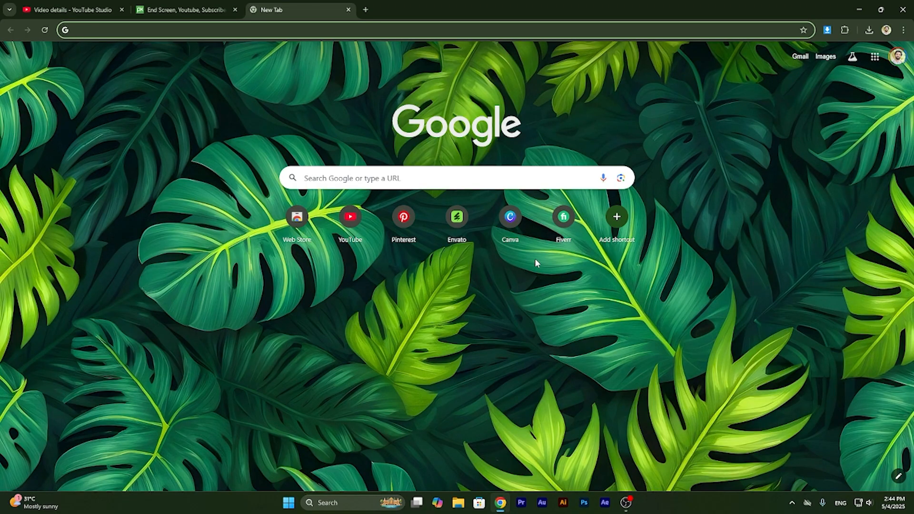
- Go to Canva and search the templates for "youtube end screen"
click(510, 220)
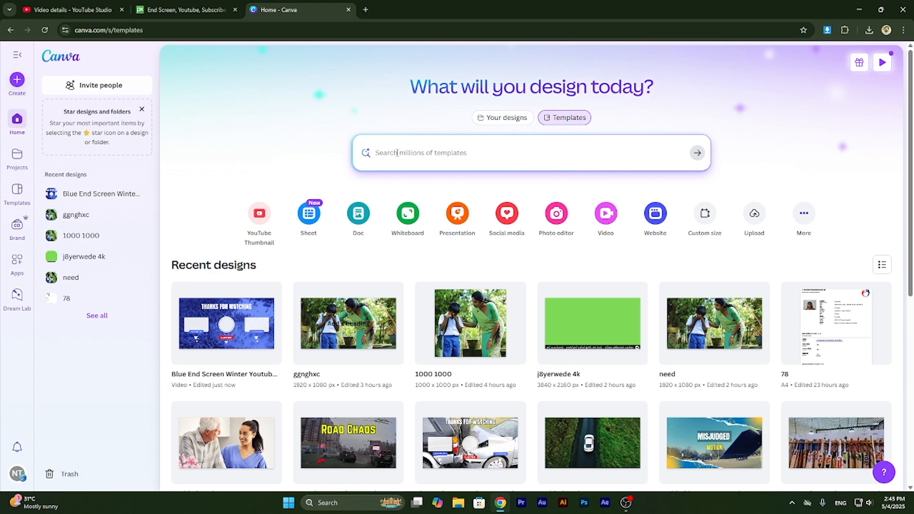
click(397, 152)
text(youtube end screen)
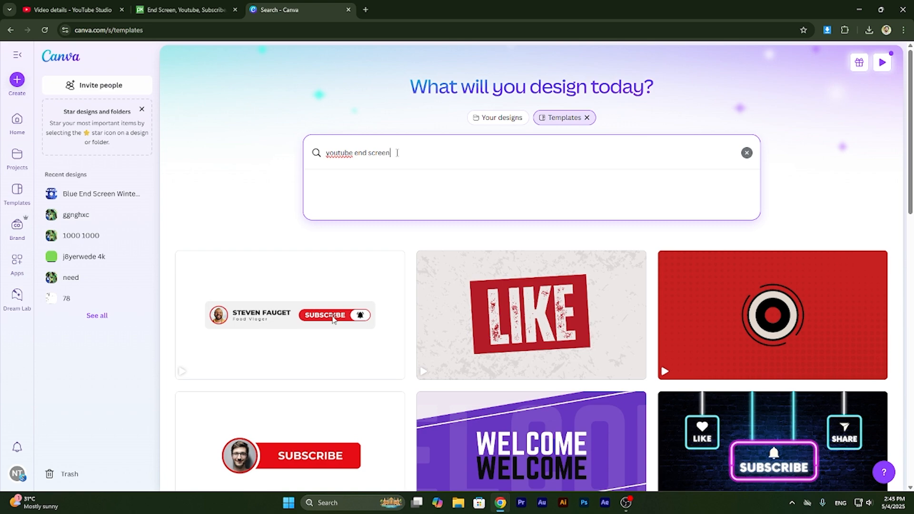
key(Return)
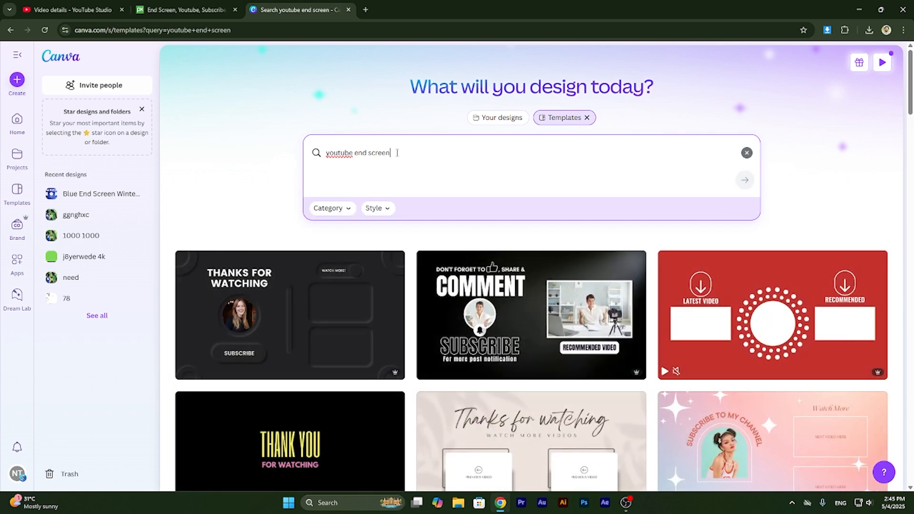
- Browse the template results and open the Blue End Screen Winter Youtube Outro template for customizing
scroll(167, 282, down, 4)
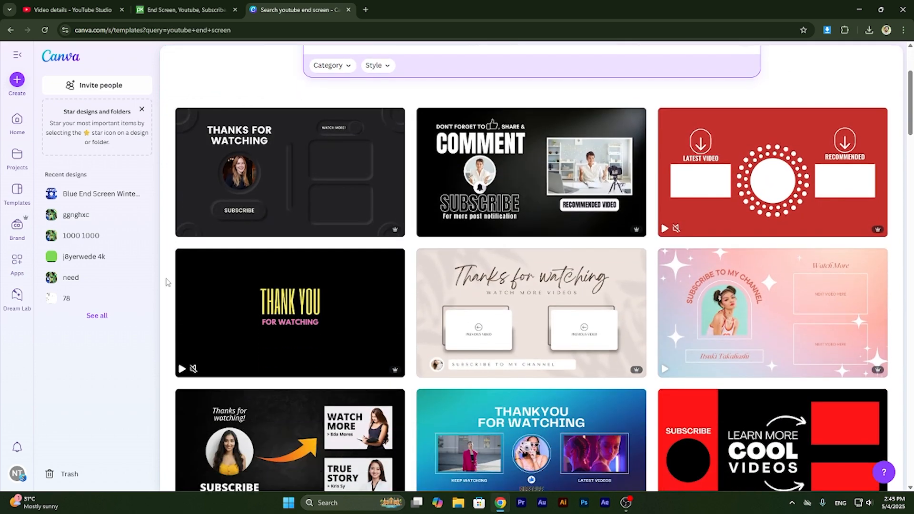
scroll(166, 282, down, 4)
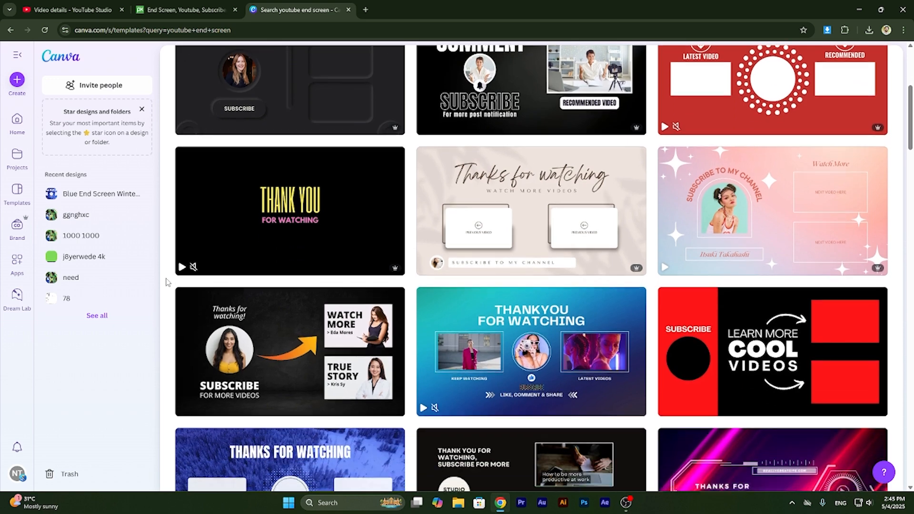
scroll(167, 282, up, 4)
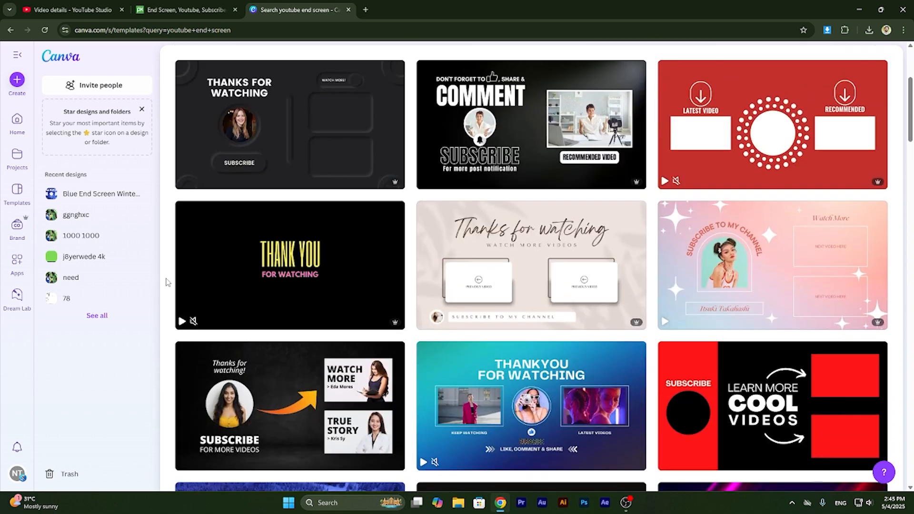
mouse_move(392, 185)
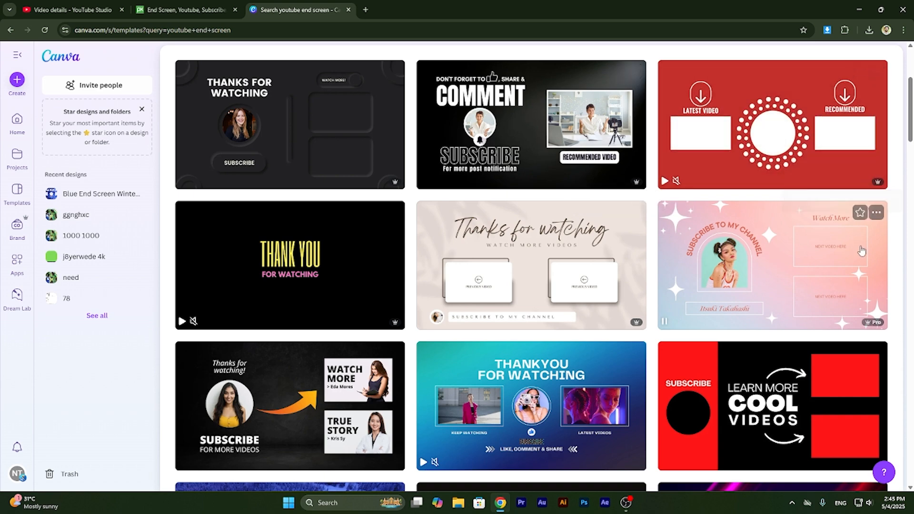
scroll(861, 248, down, 6)
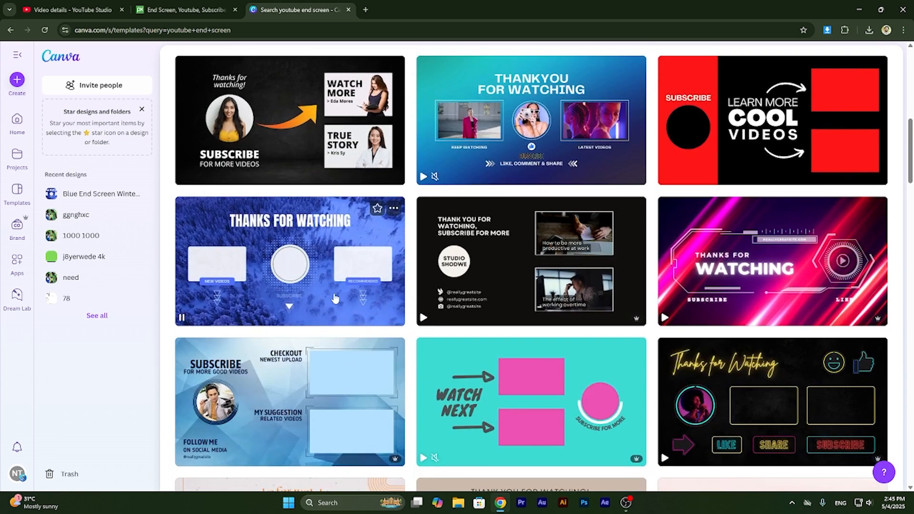
scroll(778, 233, down, 1)
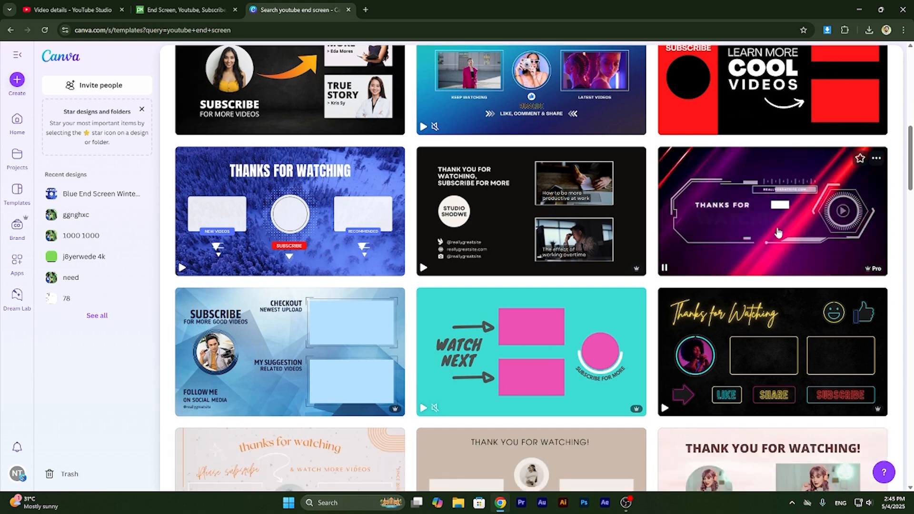
scroll(778, 232, down, 2)
scroll(266, 293, up, 4)
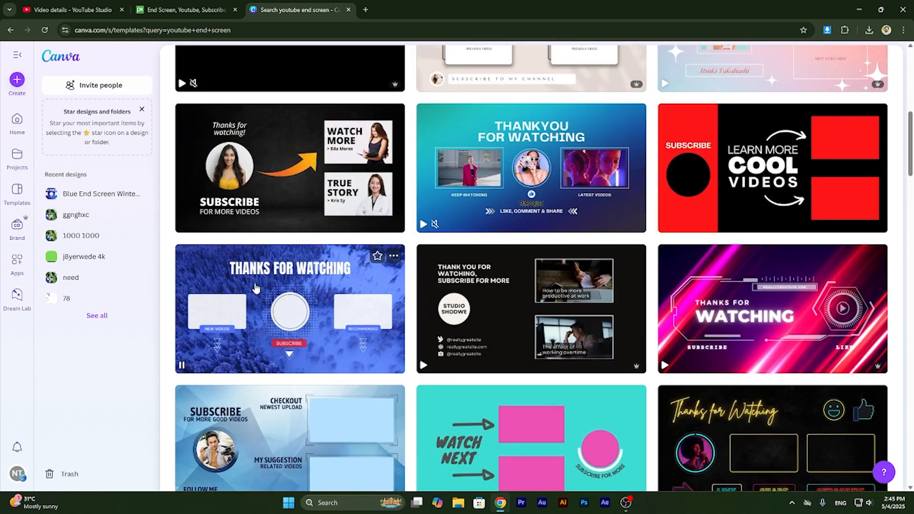
click(259, 284)
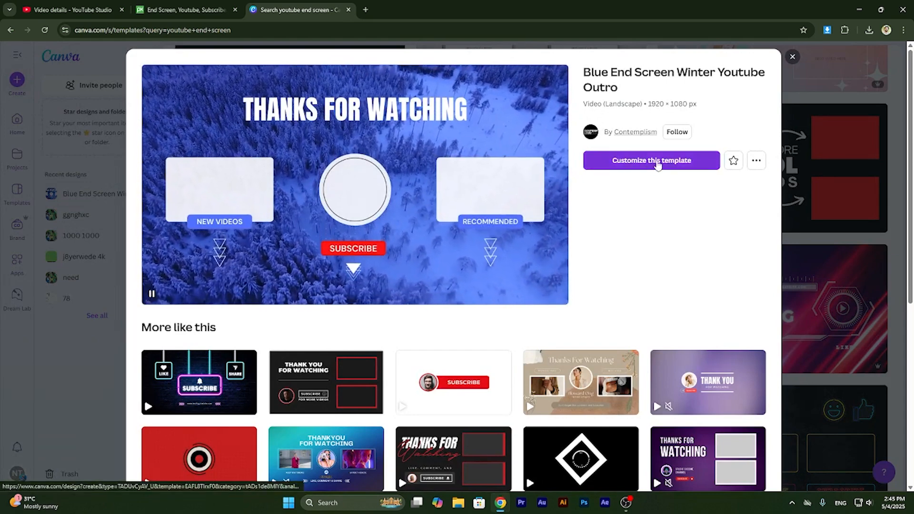
click(657, 162)
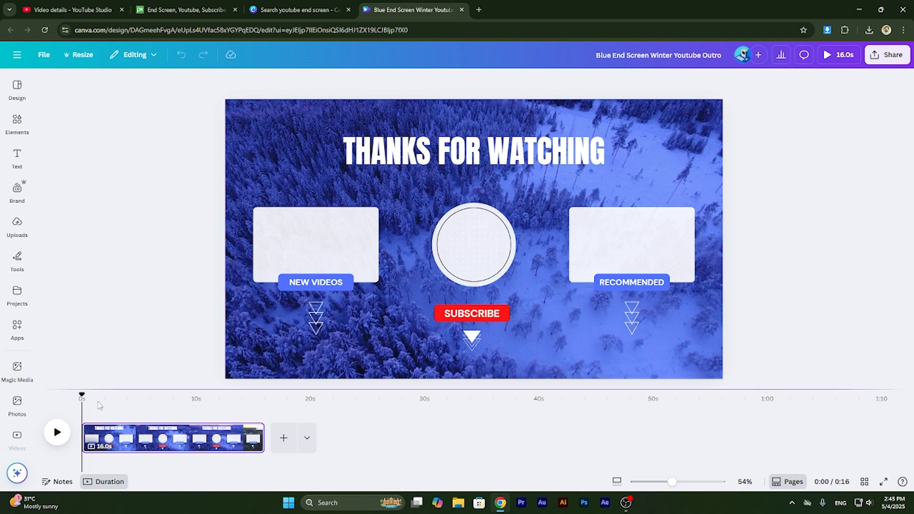
- Search the photos for "travel" and replace the template's background with the photo of the woman in a hat holding a phone
click(17, 403)
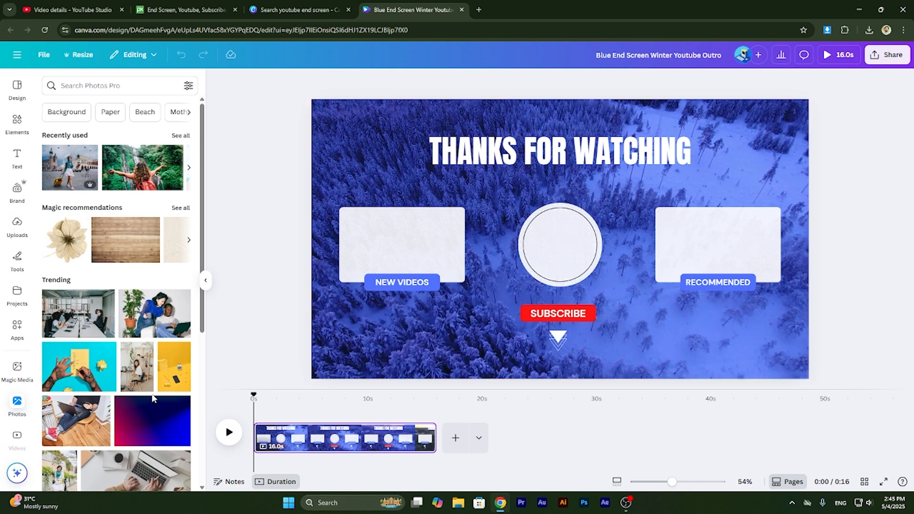
click(117, 90)
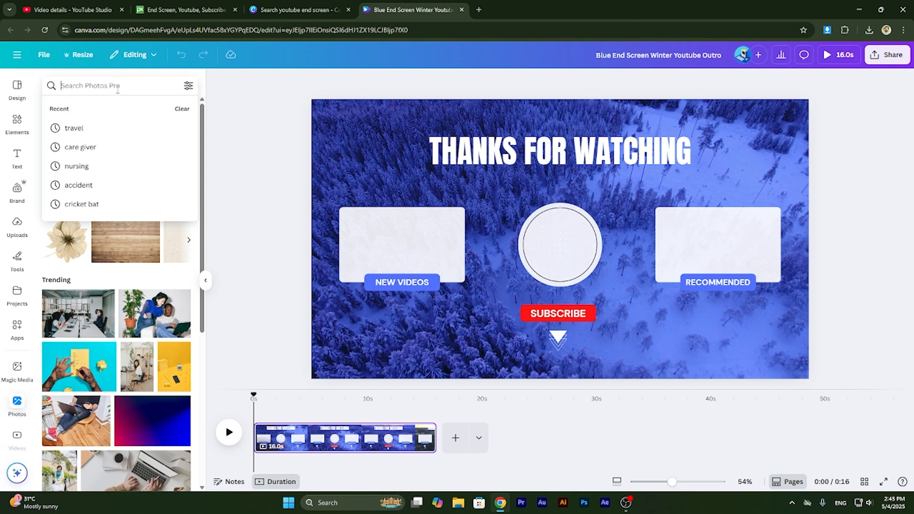
click(98, 133)
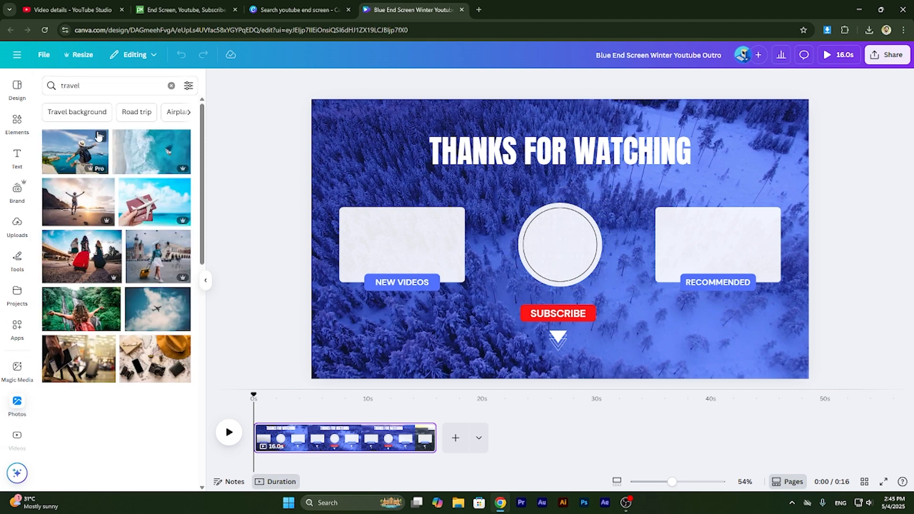
scroll(144, 248, down, 3)
drag(149, 179, 318, 138)
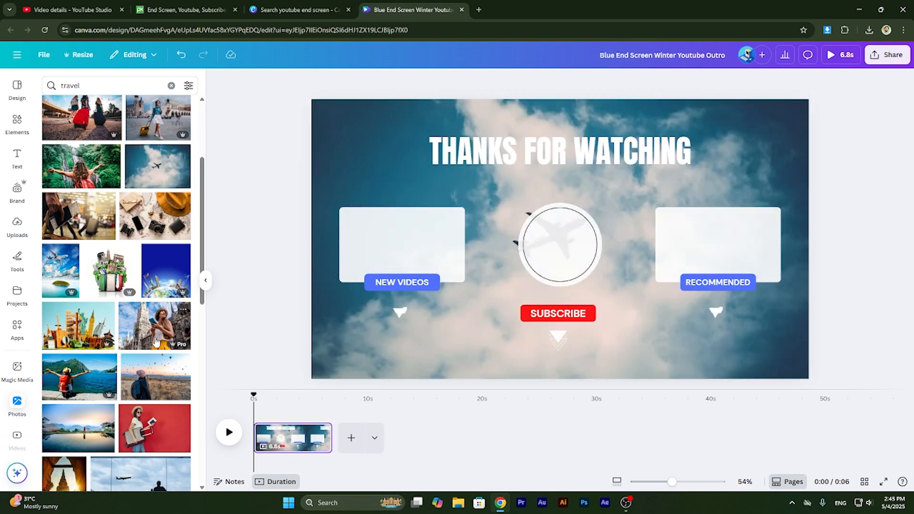
click(155, 342)
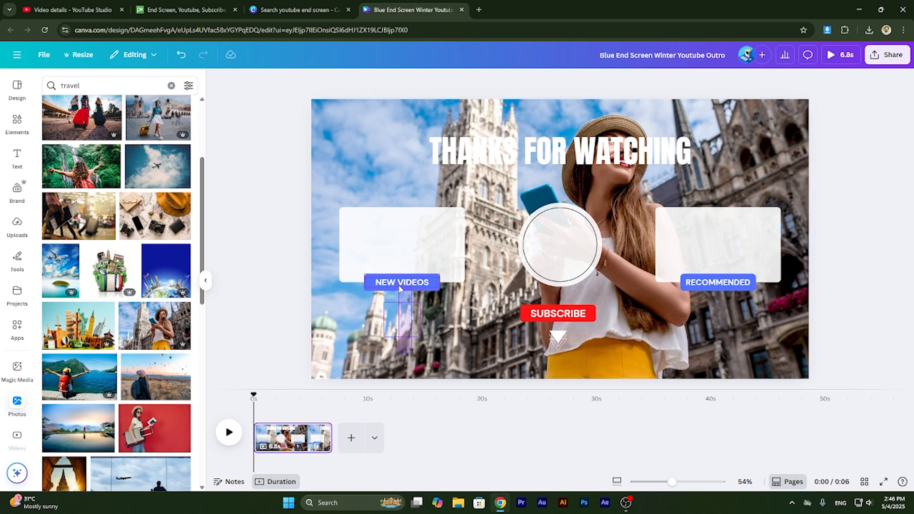
- Move the NEW VIDEOS and RECOMMENDED labels down so both sit just below their white video frames
drag(399, 287, 394, 305)
click(300, 288)
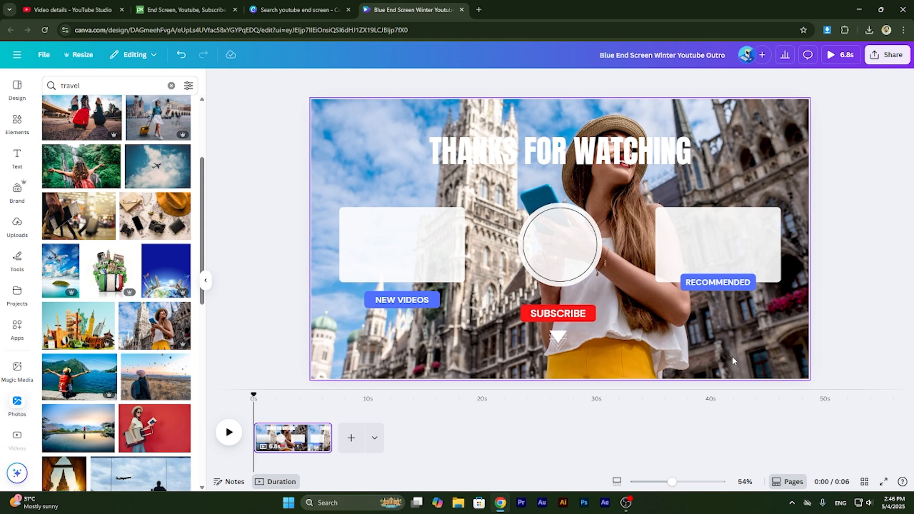
drag(713, 290, 711, 297)
click(516, 327)
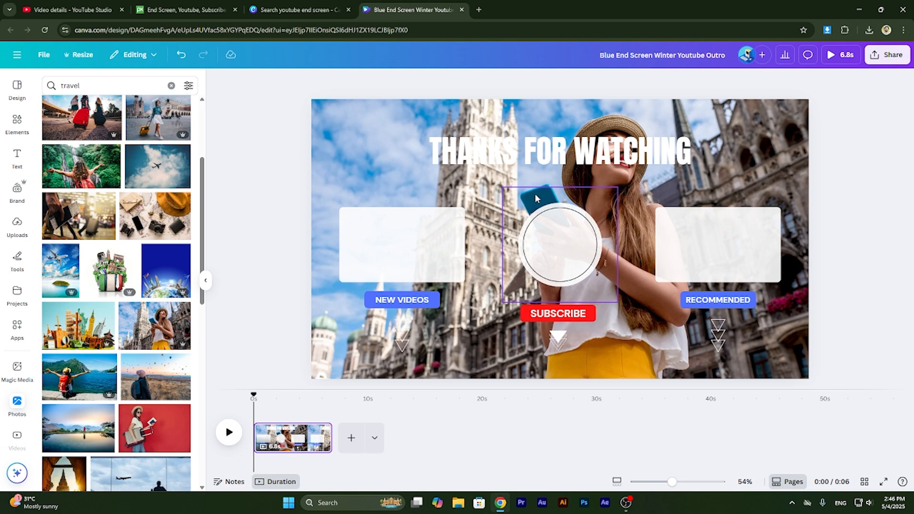
- Change the text colour of the THANKS FOR WATCHING title to black
double_click(517, 149)
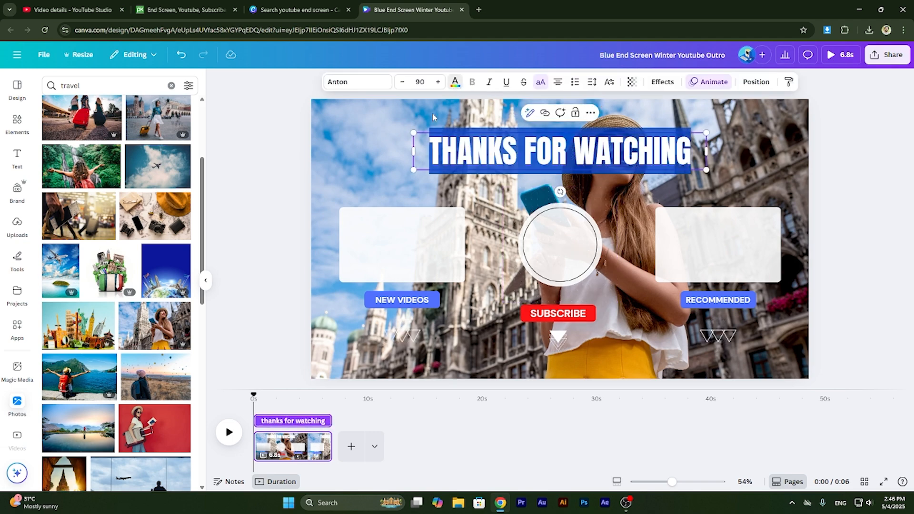
click(455, 84)
click(87, 159)
click(253, 151)
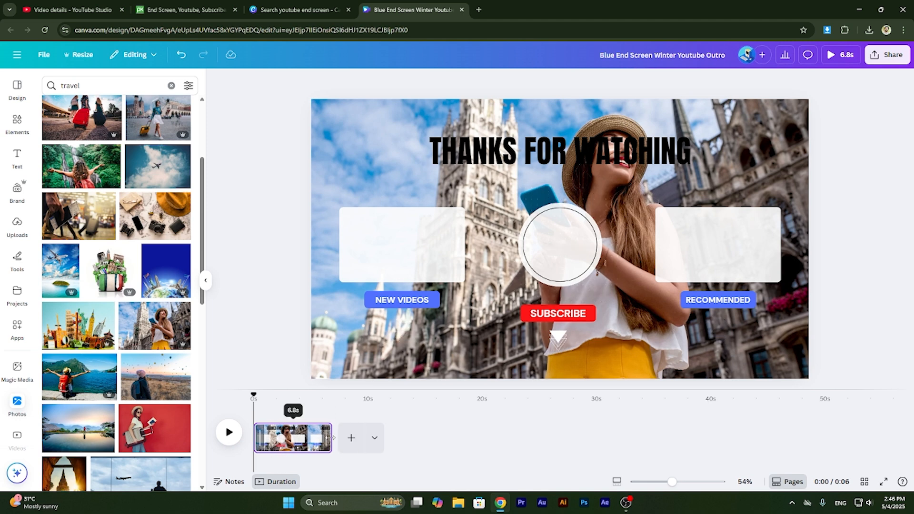
- Extend the page's duration on the timeline to 20.0 seconds
drag(332, 437, 478, 438)
drag(484, 438, 482, 438)
click(281, 243)
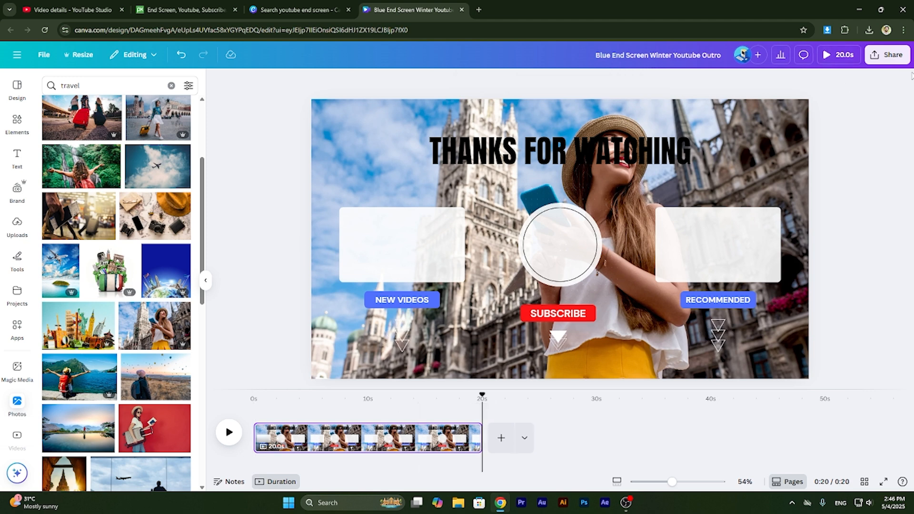
- Open the design's download settings for an MP4 video at 1080p (HD)
click(876, 59)
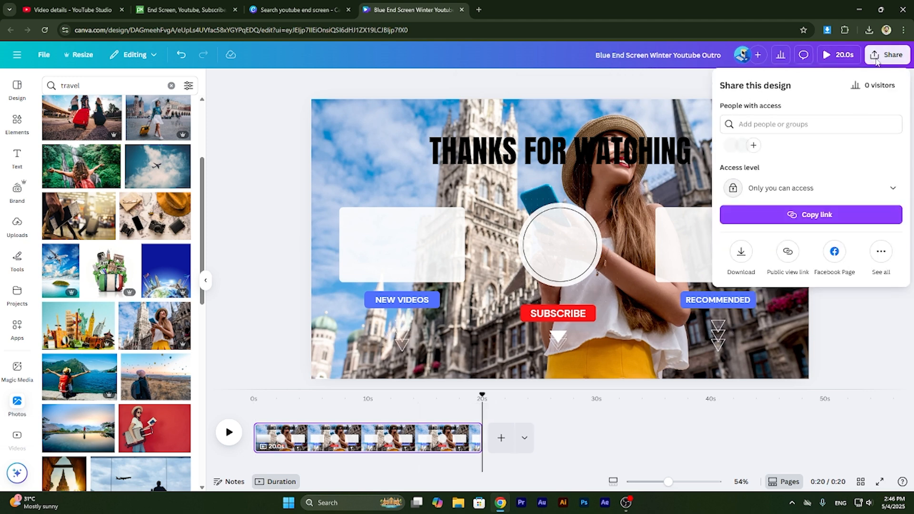
click(744, 249)
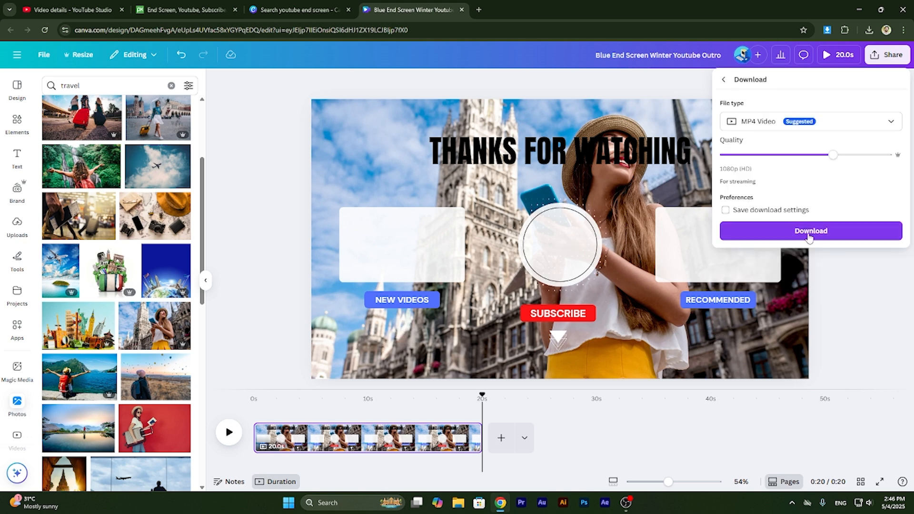
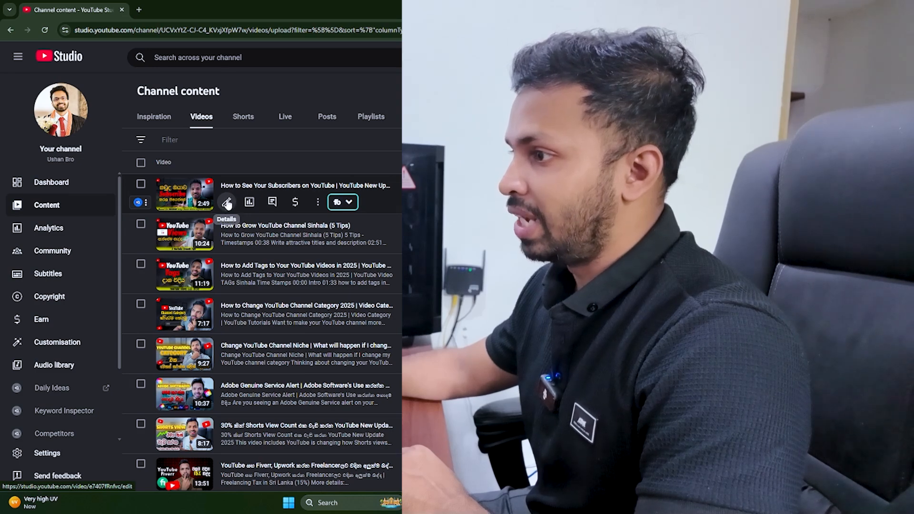
- Switch to YouTube Studio and open the end screen editor for the video "How to See Your Subscribers on YouTube"
click(226, 204)
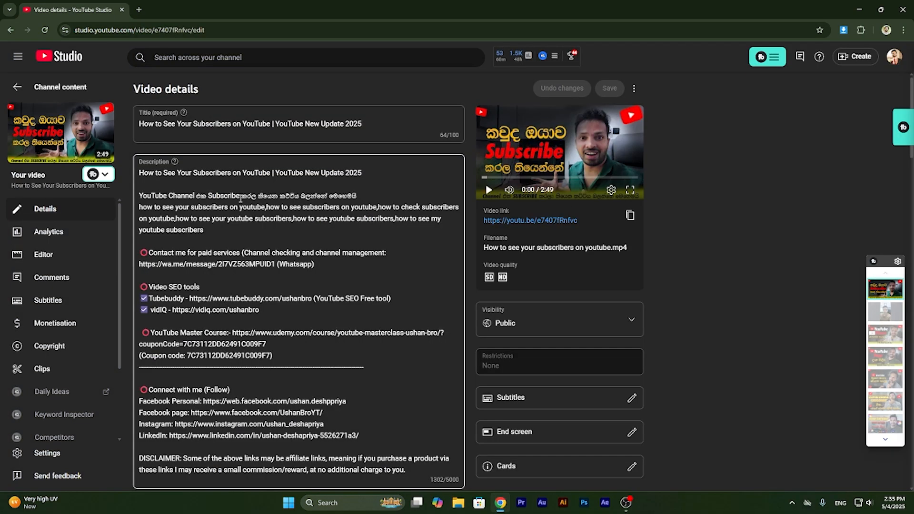
scroll(741, 222, down, 2)
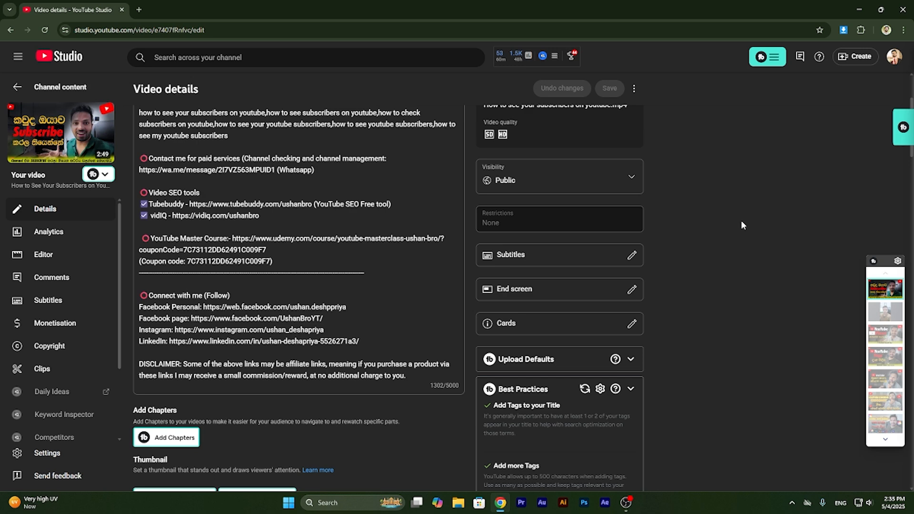
scroll(742, 225, up, 1)
scroll(741, 224, down, 1)
click(554, 292)
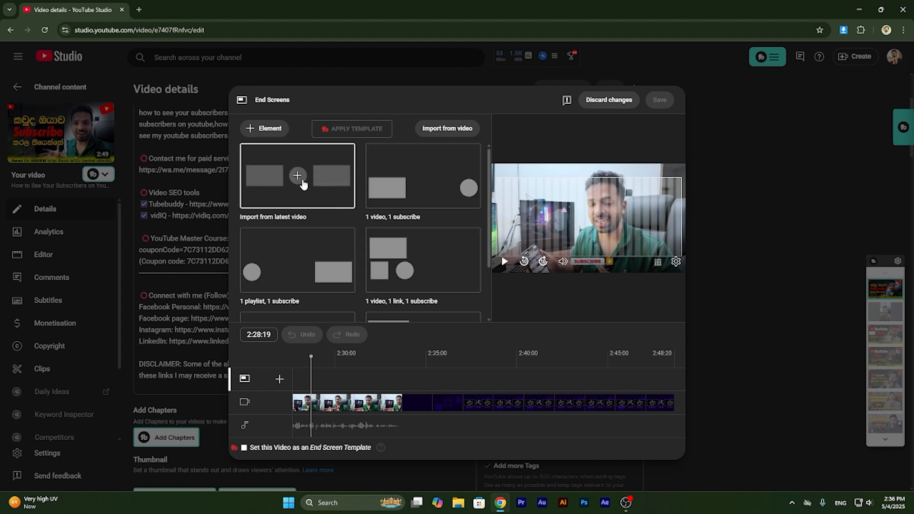
- Go to the outro at 2:41:01, add a Most recent upload video element and place it over the Previous Video frame
mouse_move(417, 366)
mouse_down()
mouse_move(452, 364)
mouse_move(410, 364)
mouse_move(529, 363)
mouse_move(410, 363)
mouse_move(385, 375)
mouse_move(637, 366)
mouse_move(430, 371)
mouse_up()
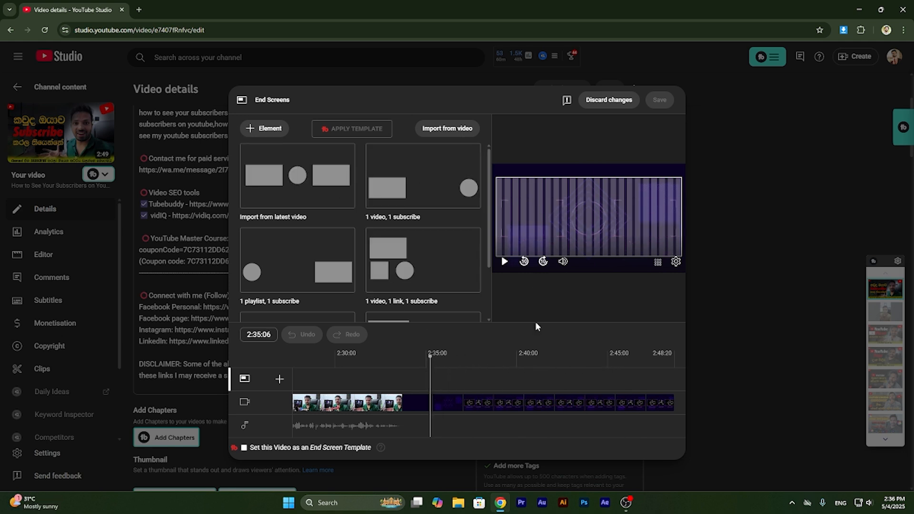
click(537, 359)
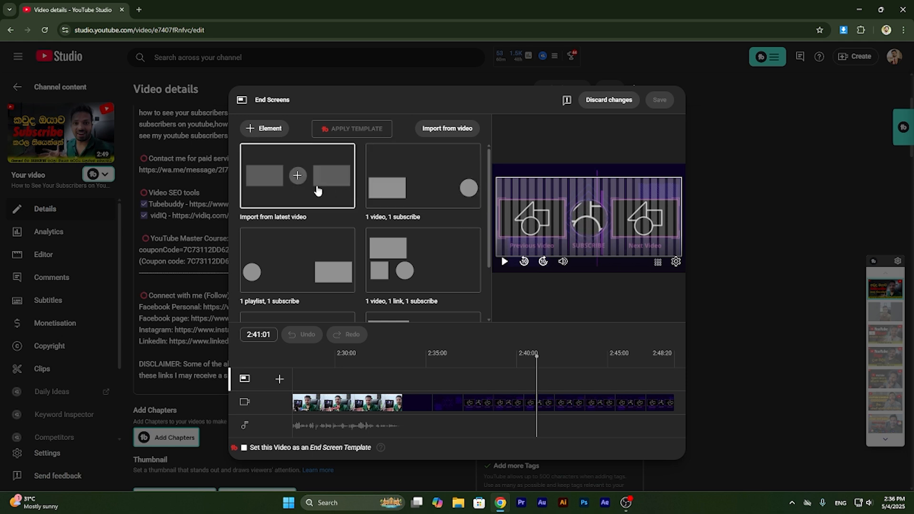
scroll(404, 192, down, 2)
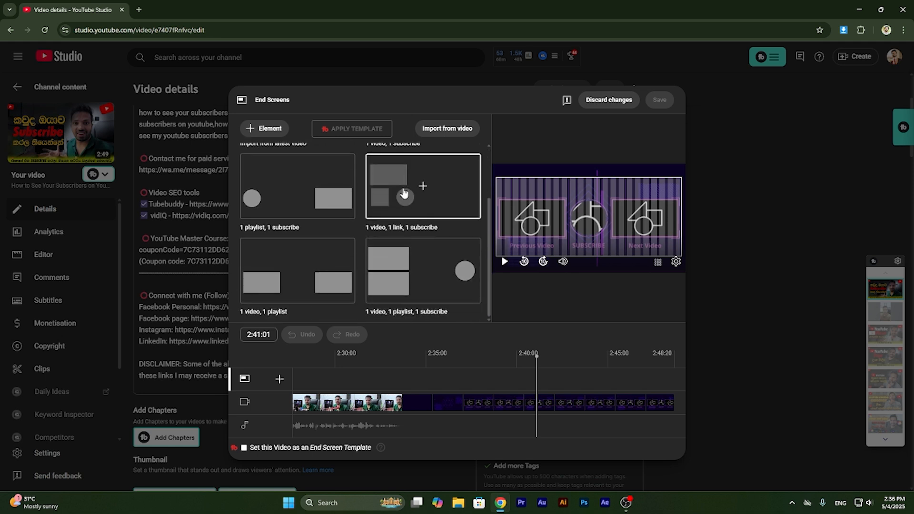
scroll(357, 241, up, 2)
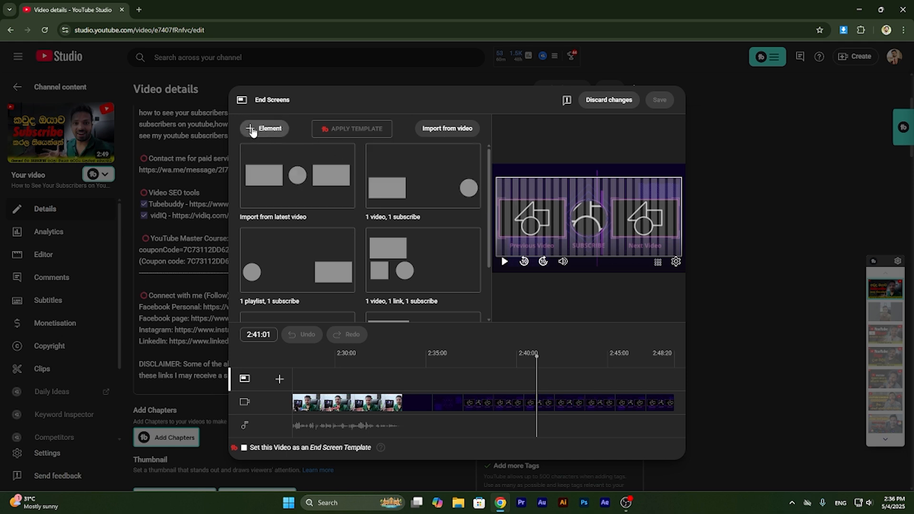
click(252, 132)
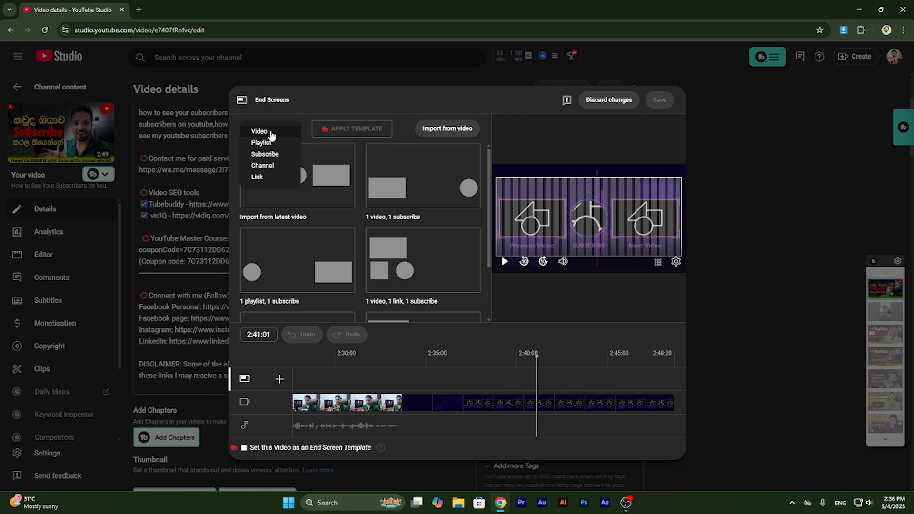
click(267, 134)
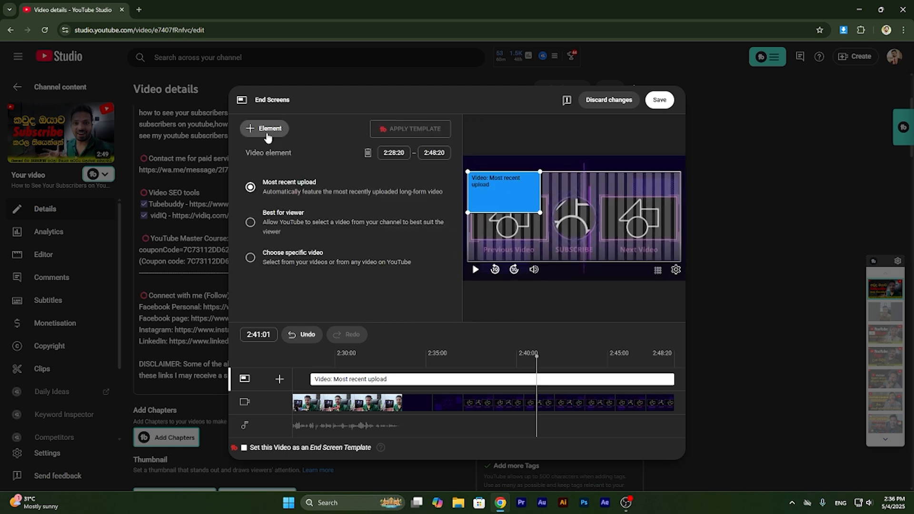
drag(504, 202, 508, 228)
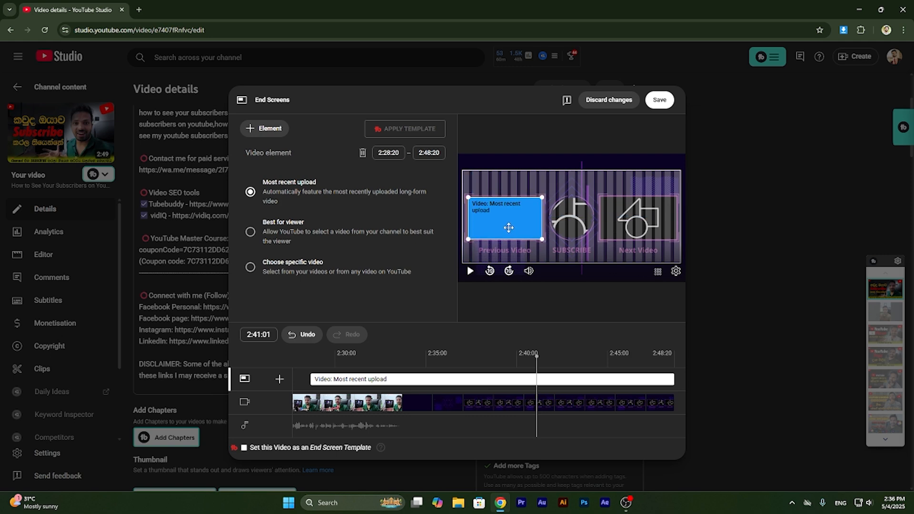
- Add a playlist element for "YouTube Video Tags Sinhala" and place it over the Next Video frame
click(250, 132)
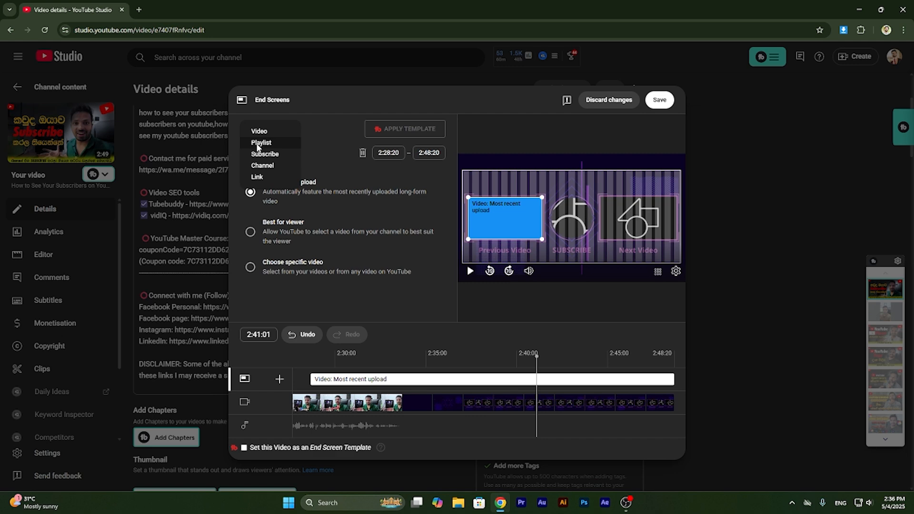
click(260, 143)
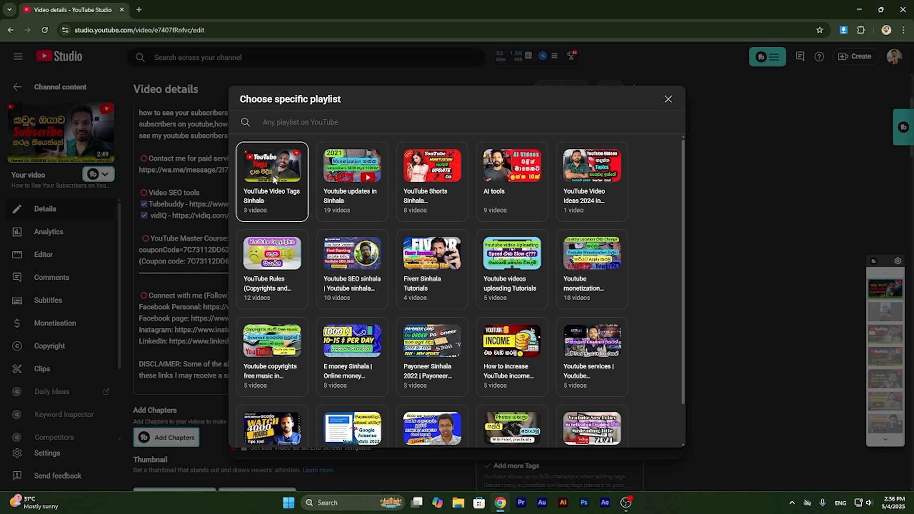
click(274, 179)
drag(632, 200, 625, 228)
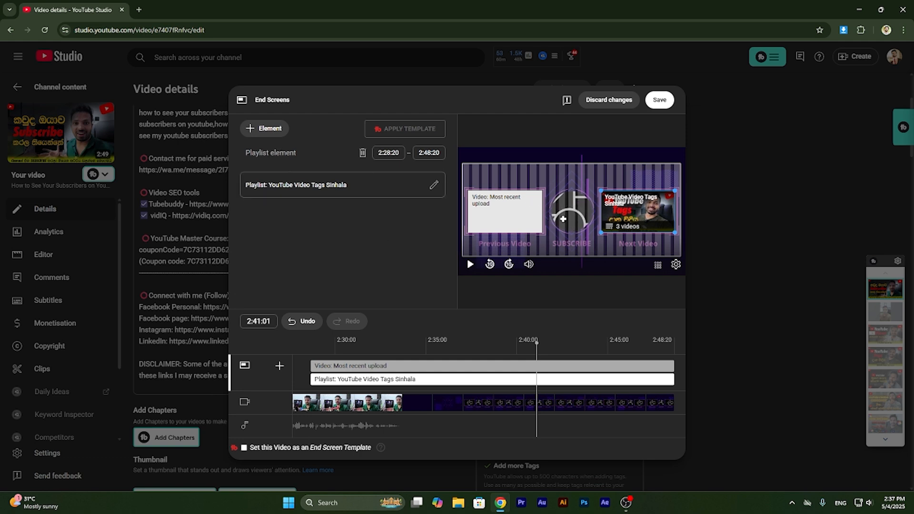
- Add a Subscribe element and place it over the outro's SUBSCRIBE circle
click(254, 133)
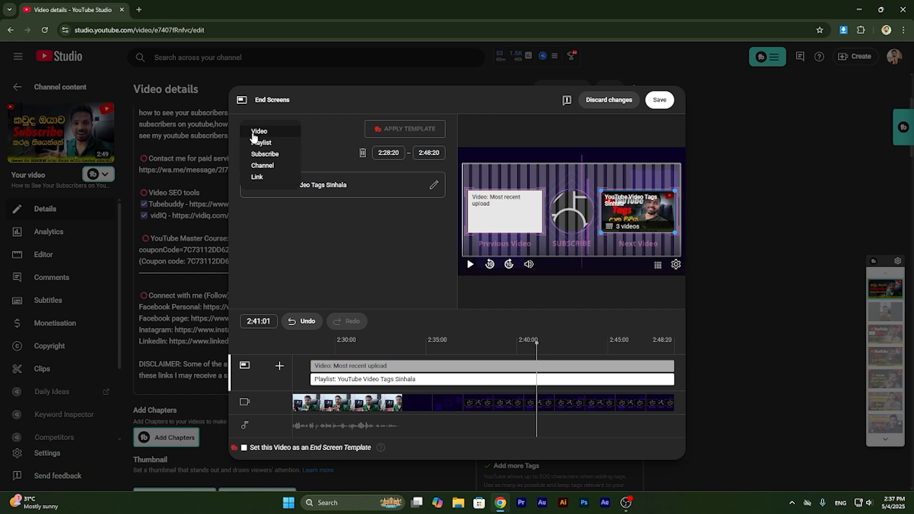
click(274, 155)
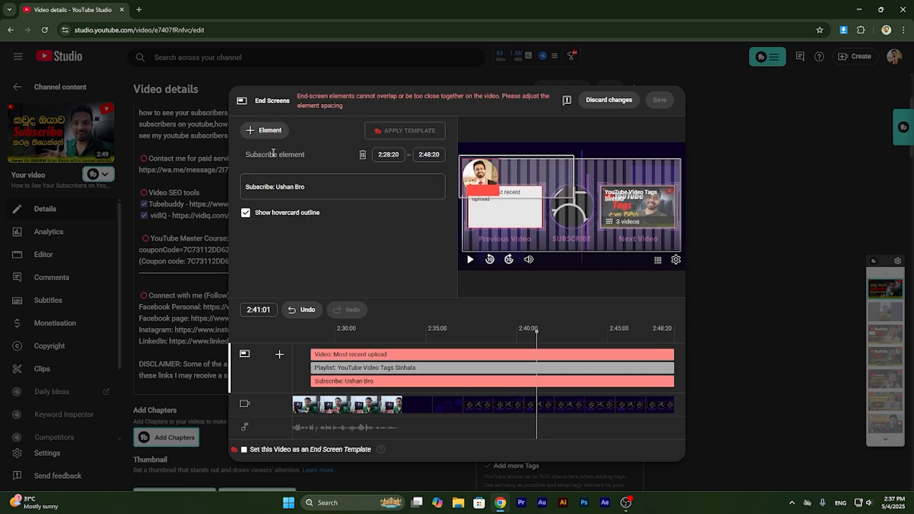
drag(504, 192, 575, 209)
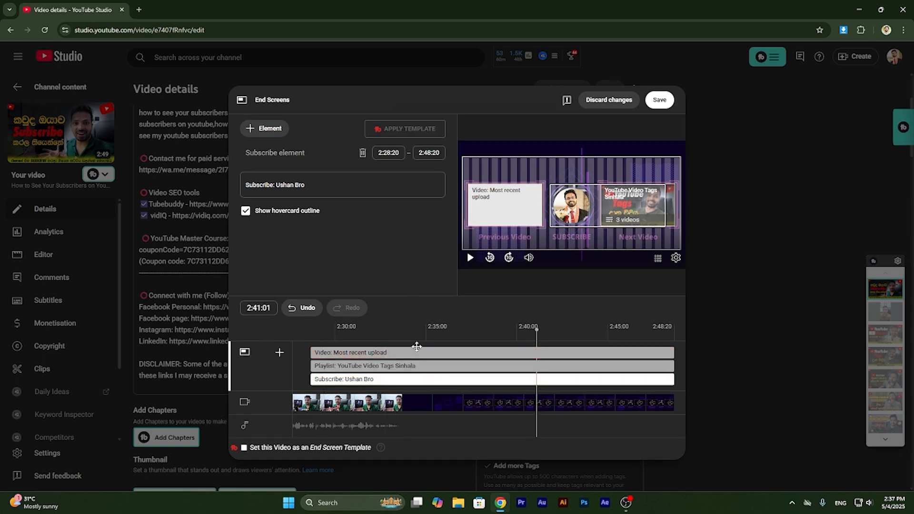
- Trim the video, playlist and subscribe elements to start at 2:33:21, where the outro begins, and scrub around that point
mouse_move(406, 341)
mouse_down()
mouse_move(314, 337)
mouse_move(311, 346)
mouse_move(415, 333)
mouse_move(402, 334)
mouse_move(413, 348)
mouse_move(482, 344)
mouse_move(402, 352)
mouse_up()
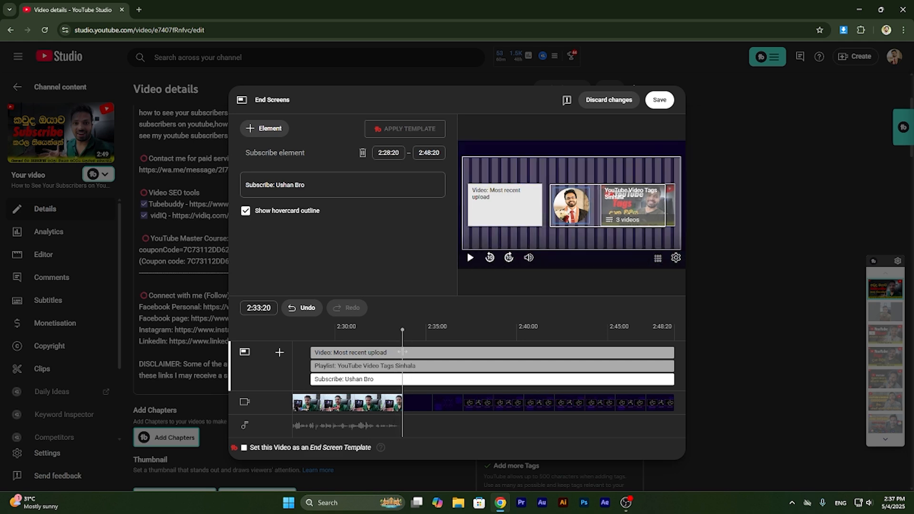
click(396, 353)
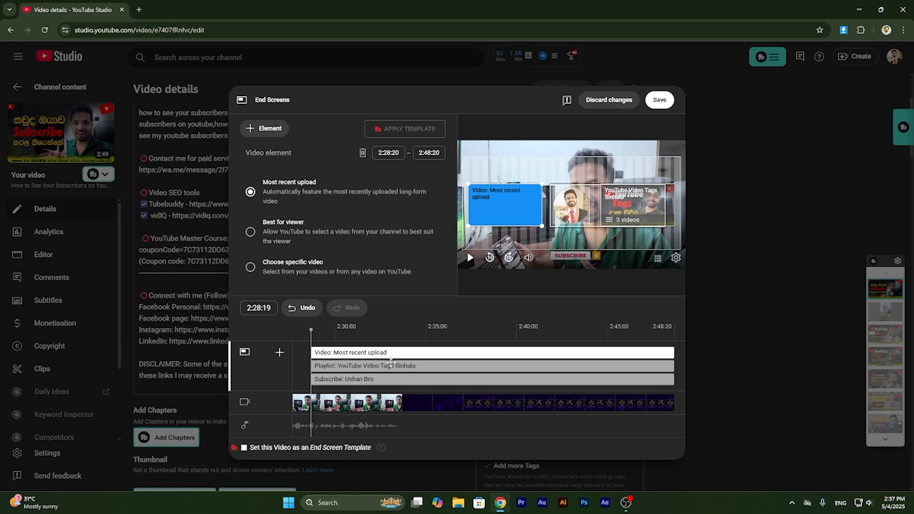
click(391, 365)
click(390, 378)
click(387, 353)
drag(309, 352, 399, 352)
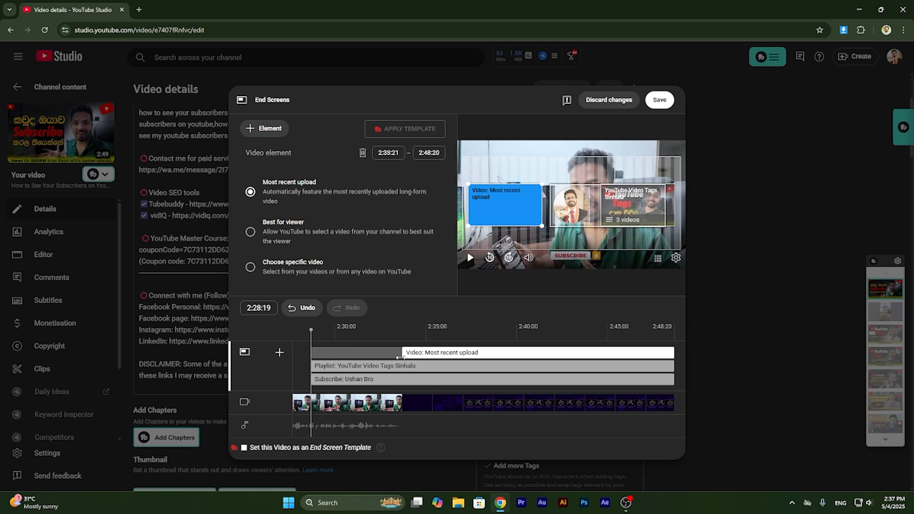
drag(308, 367, 402, 366)
drag(308, 379, 403, 379)
click(395, 339)
drag(396, 340, 391, 341)
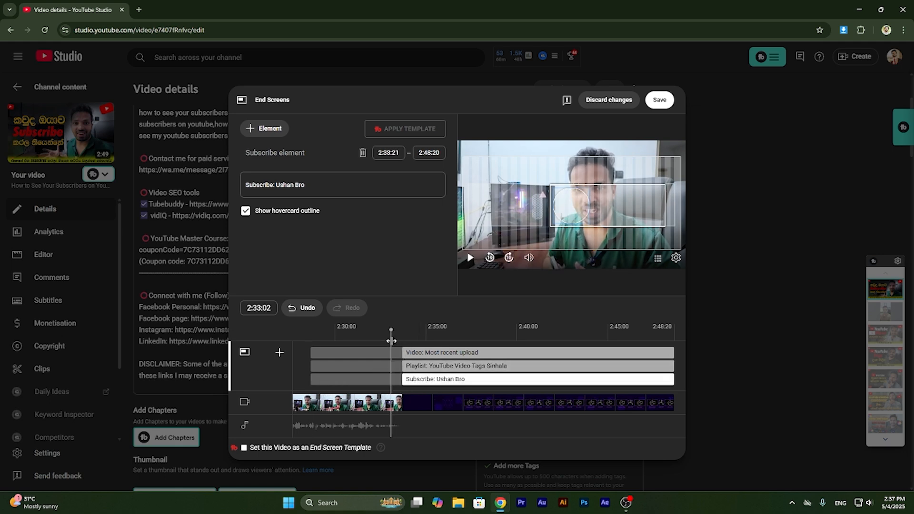
mouse_move(391, 341)
mouse_down()
mouse_move(401, 340)
mouse_move(387, 333)
mouse_move(402, 338)
mouse_move(377, 335)
mouse_move(411, 340)
mouse_move(389, 343)
mouse_up()
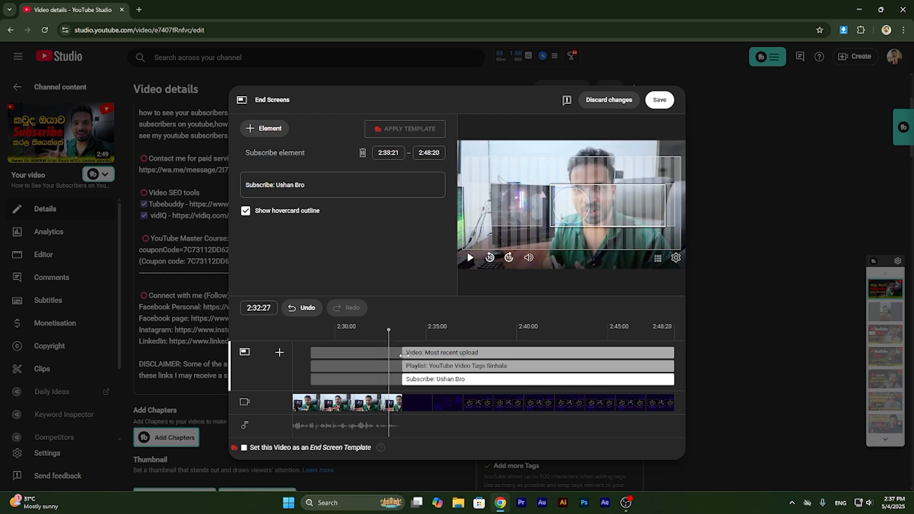
- Delete the video, playlist and subscribe elements from the end screen
click(403, 354)
drag(404, 331, 441, 332)
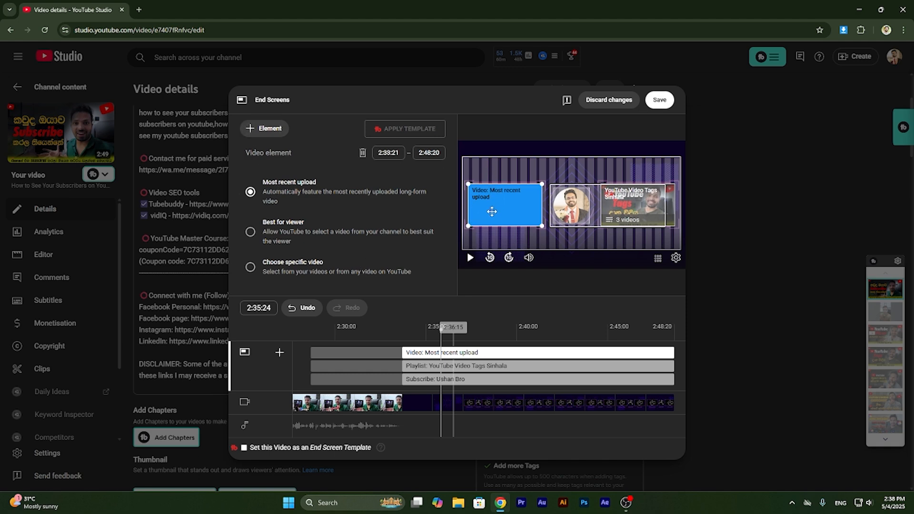
click(363, 152)
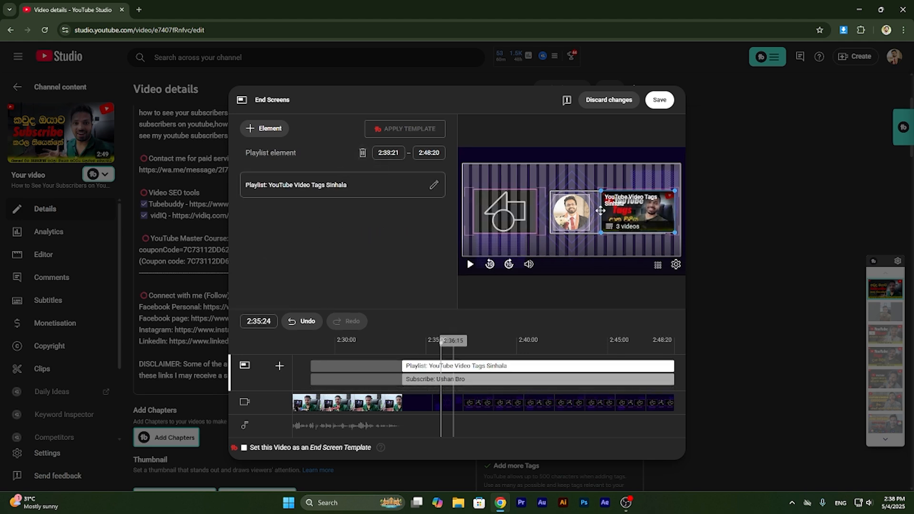
click(362, 152)
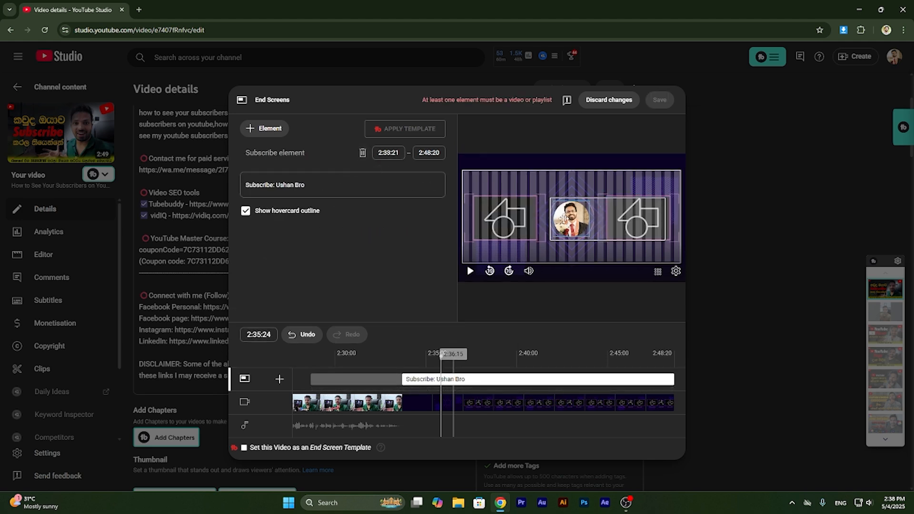
click(363, 153)
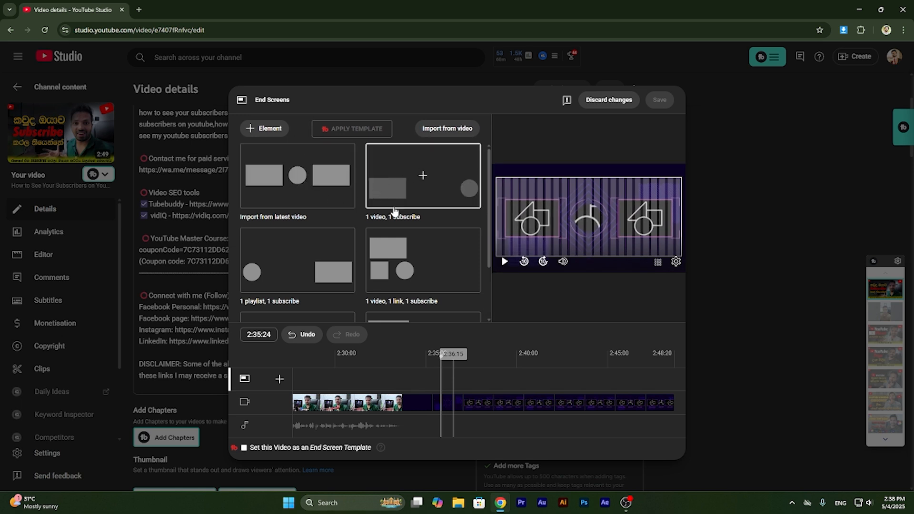
- Browse the end screen templates and apply the "1 video, 1 playlist, 1 subscribe" layout
scroll(323, 259, down, 2)
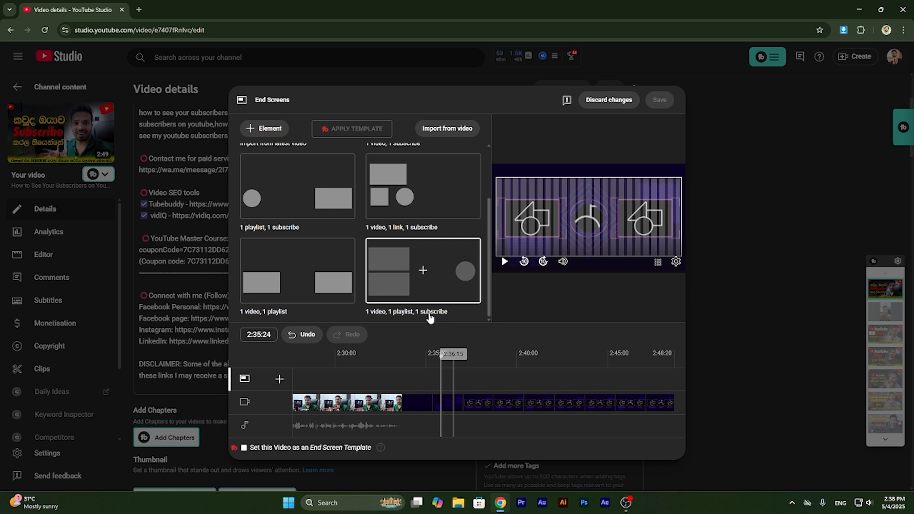
scroll(430, 318, up, 2)
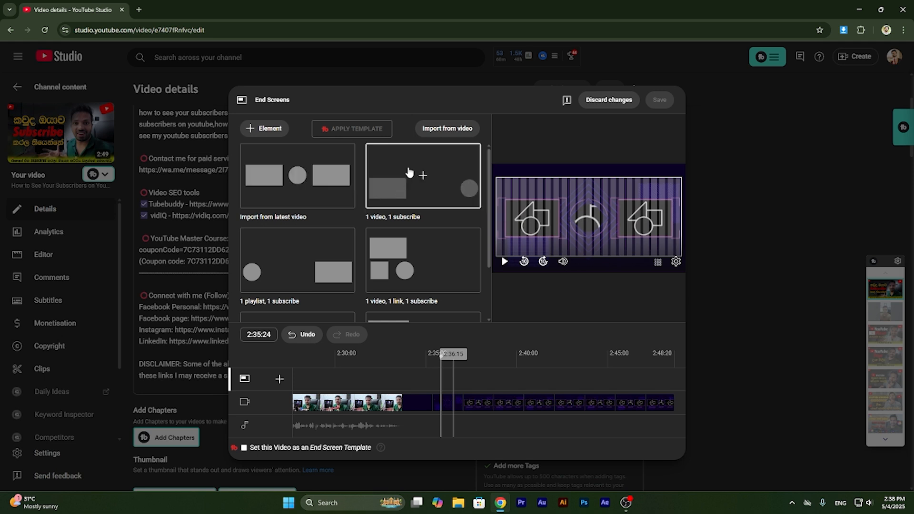
scroll(467, 190, down, 1)
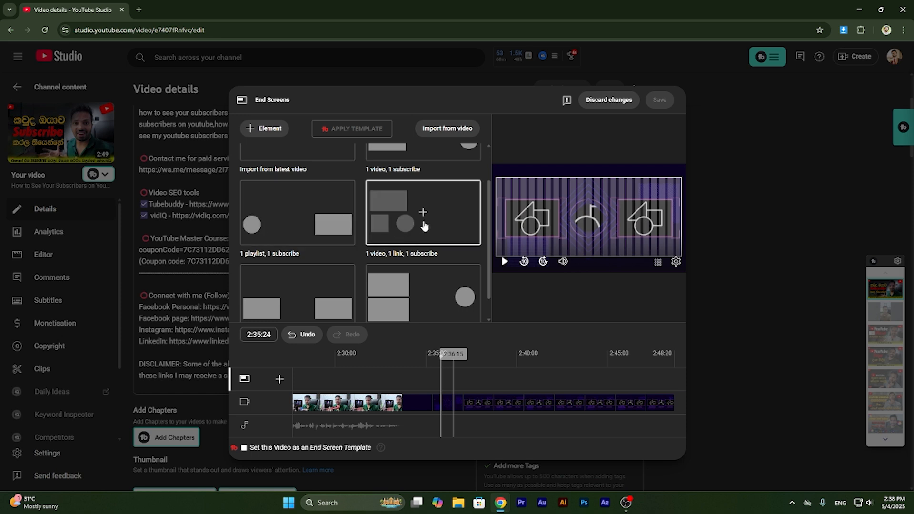
scroll(418, 233, down, 1)
scroll(329, 226, up, 3)
scroll(328, 226, down, 3)
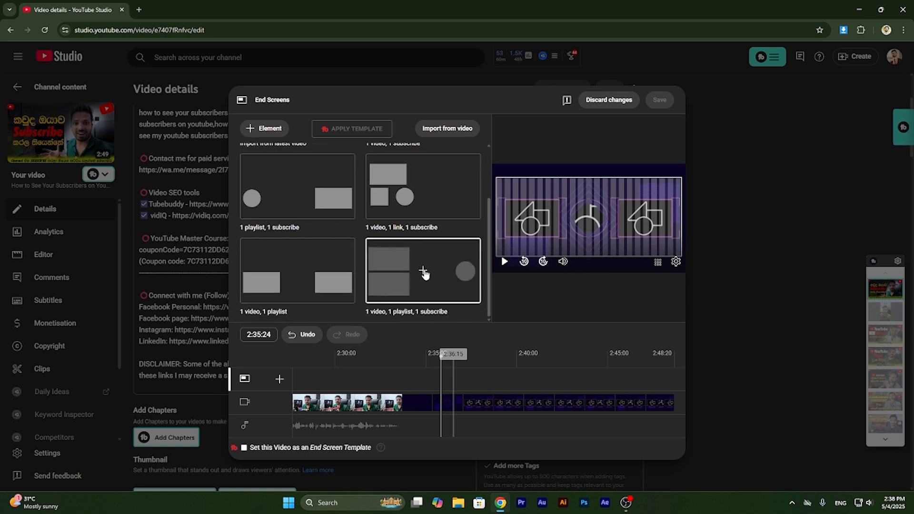
click(424, 272)
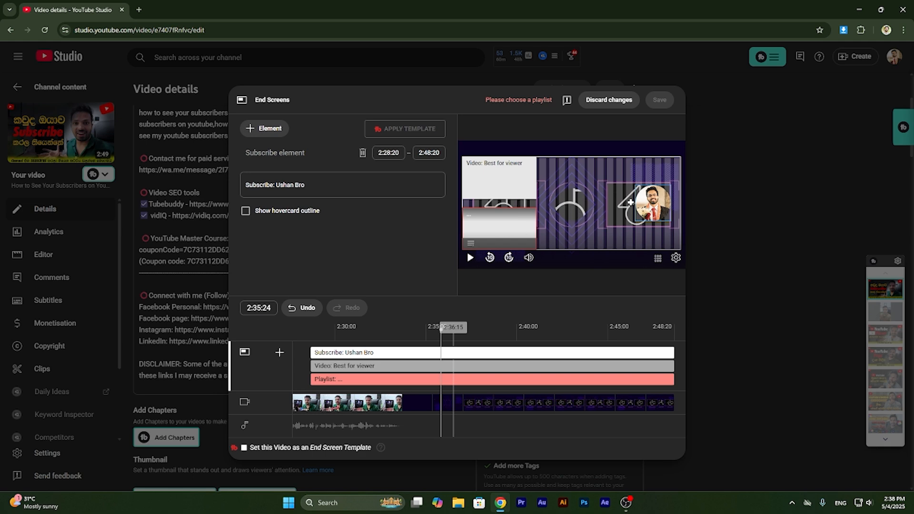
- Move the subscribe element onto the SUBSCRIBE circle, the video onto the Next Video frame and the playlist onto the Previous Video frame
drag(653, 202, 571, 203)
click(518, 182)
drag(518, 182, 645, 212)
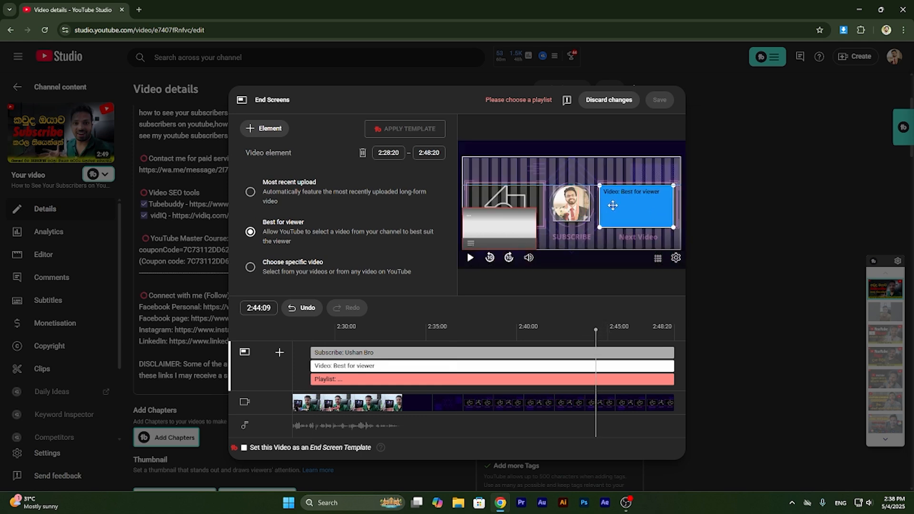
drag(527, 228, 532, 206)
click(559, 322)
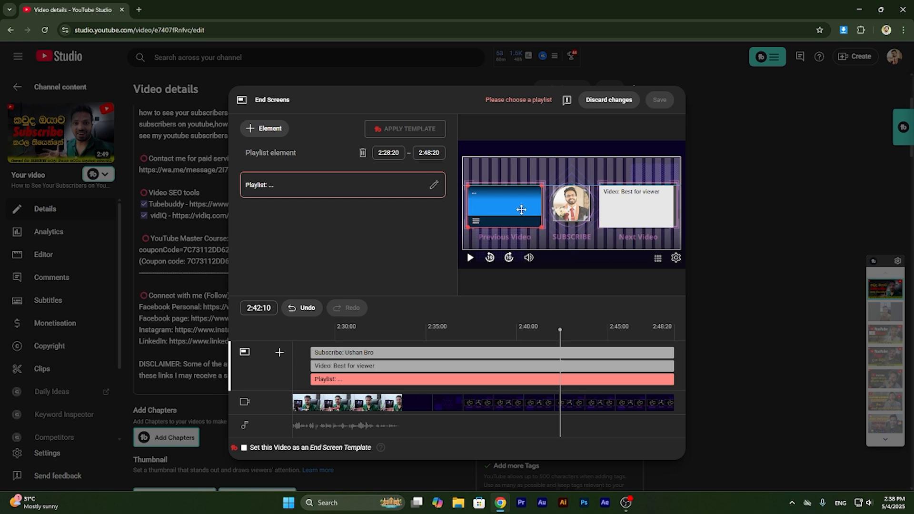
- Assign the YouTube Shorts Sinhala Tutorials playlist to the playlist element on the Previous Video frame
click(633, 210)
click(544, 334)
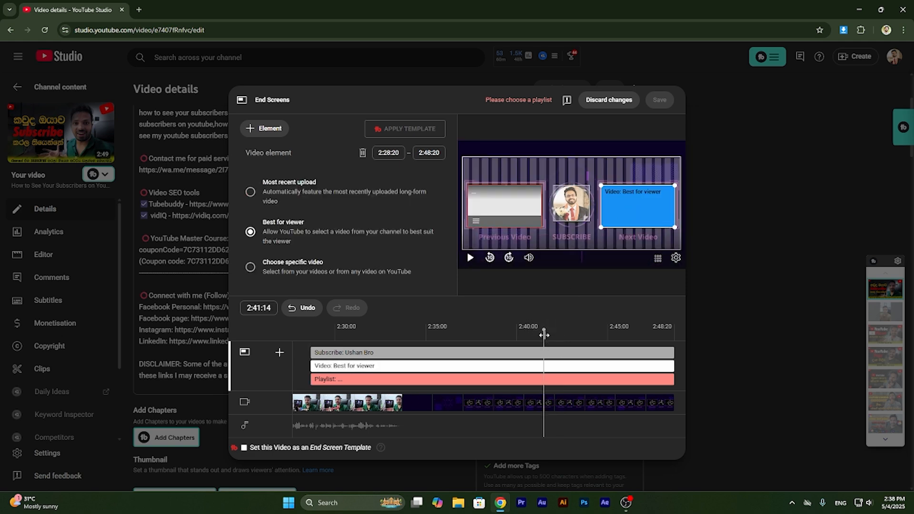
click(517, 210)
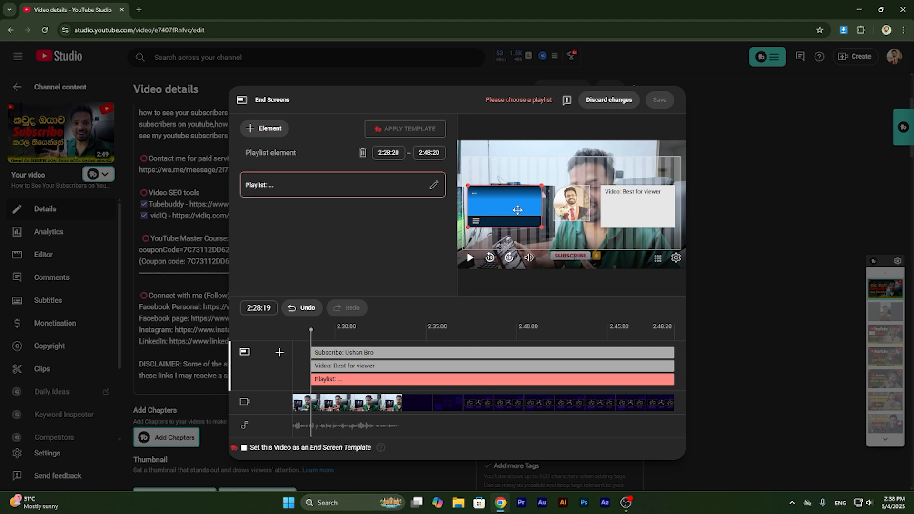
click(434, 186)
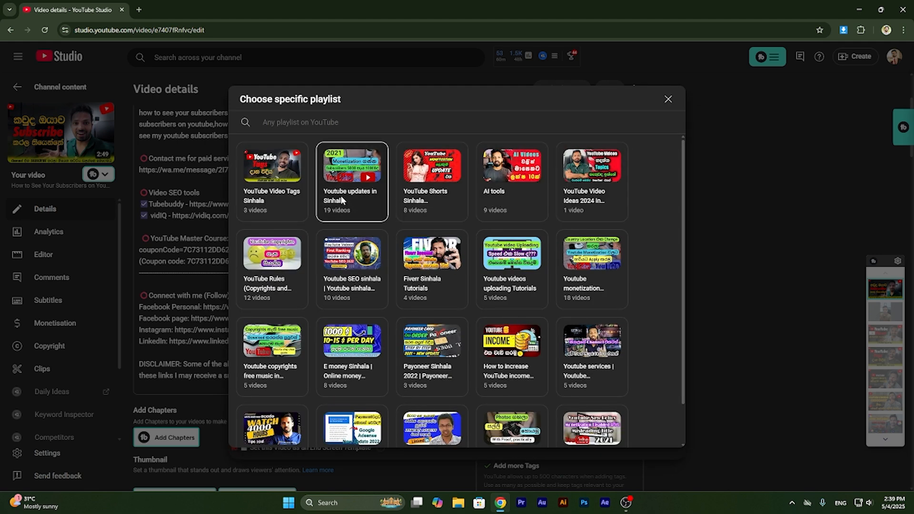
click(430, 190)
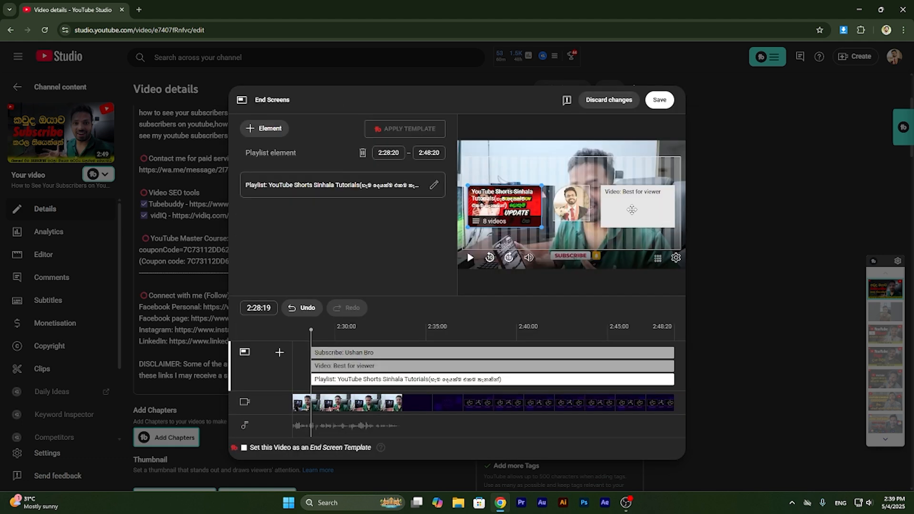
- Try the video element's most recent upload and best for viewer options, then feature the specific video "How to Grow YouTube Channel Sinhala (5 Tips)"
click(632, 208)
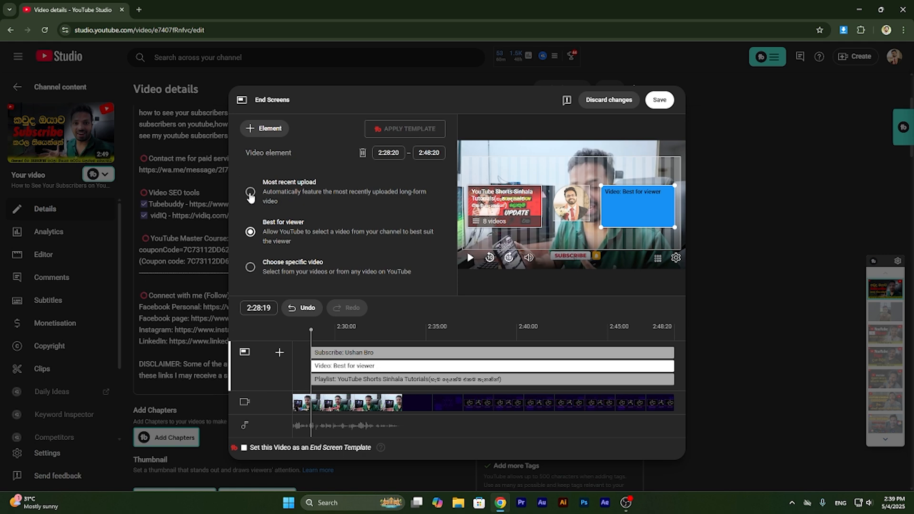
click(251, 192)
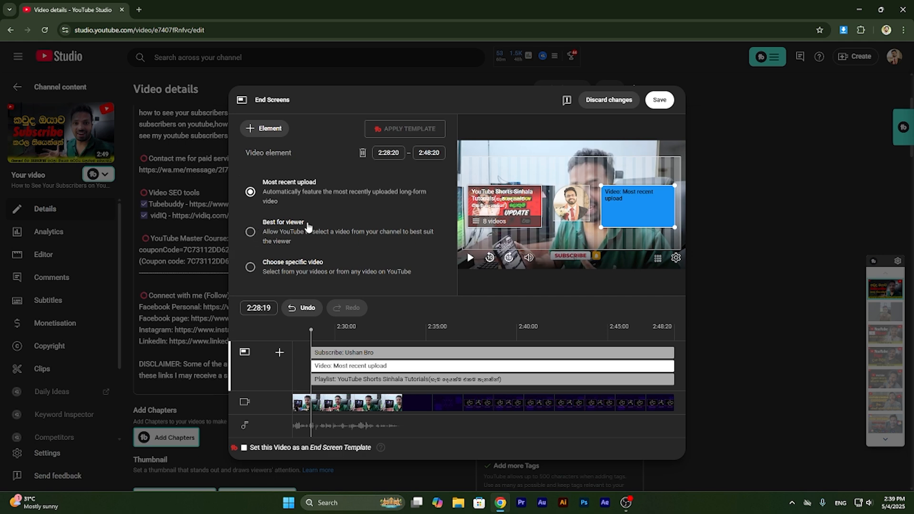
click(250, 233)
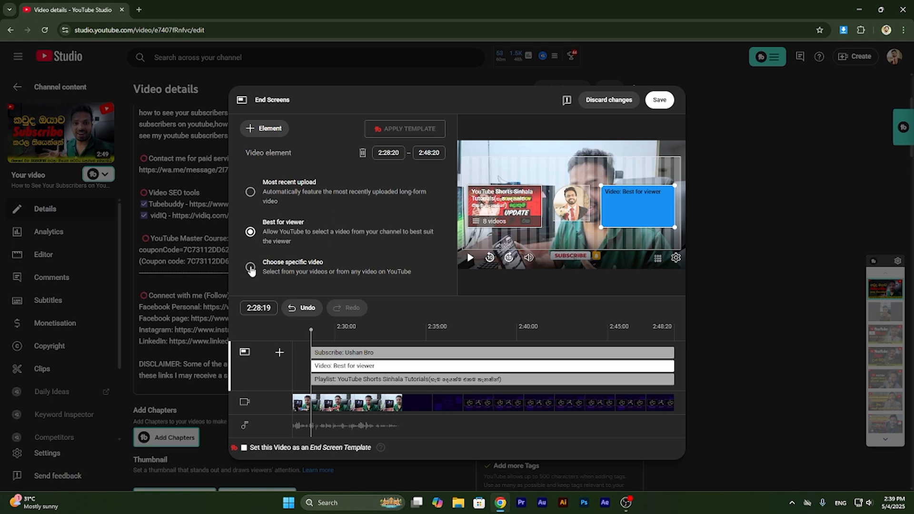
click(251, 268)
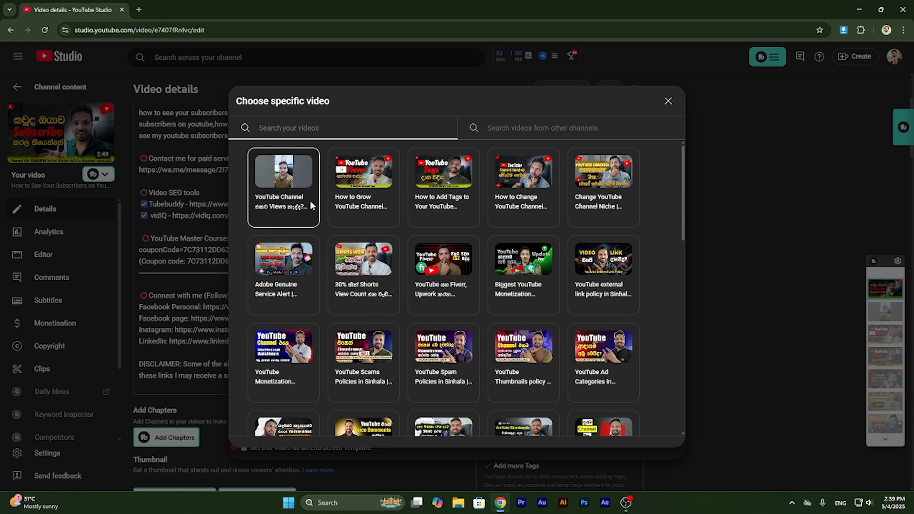
click(366, 196)
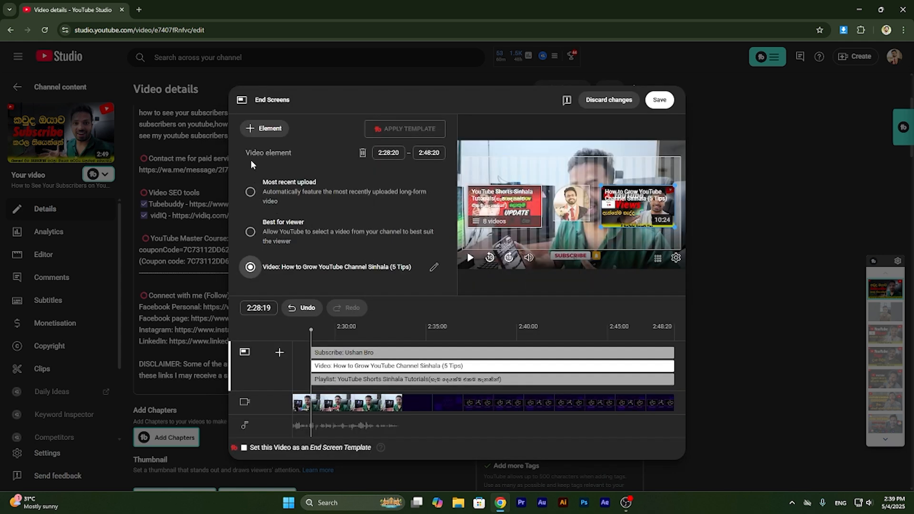
- View the element types available for the end screen without adding one, and save the end screen
click(267, 129)
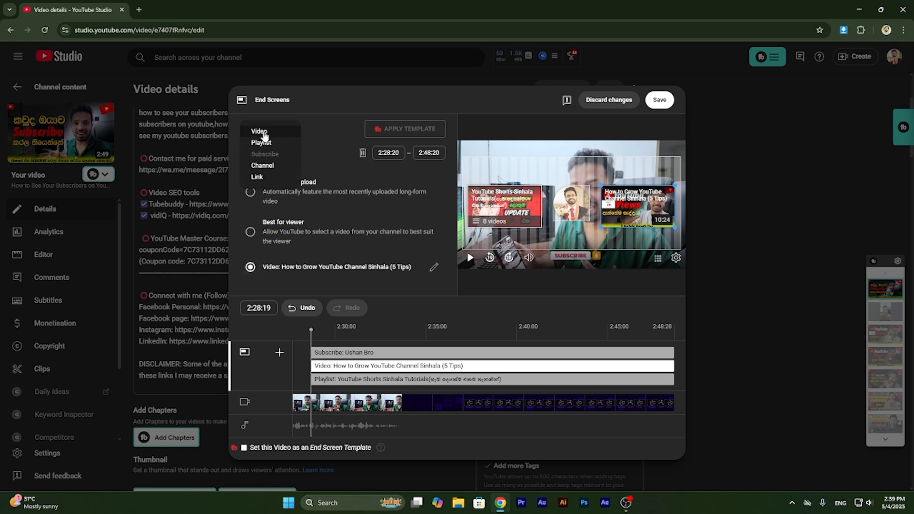
click(335, 153)
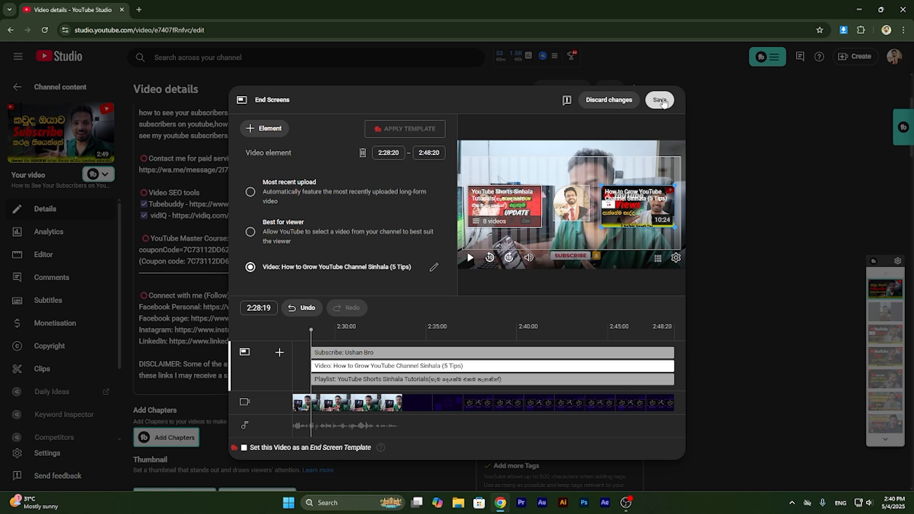
click(660, 100)
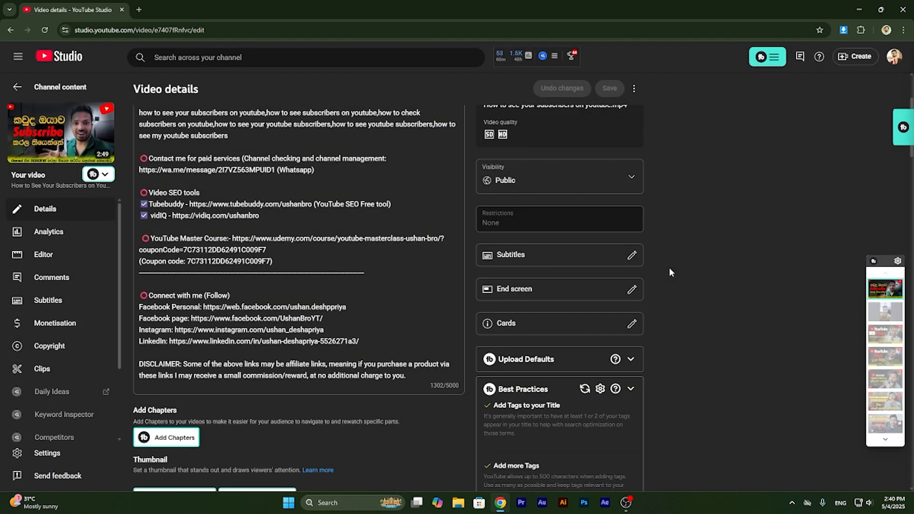